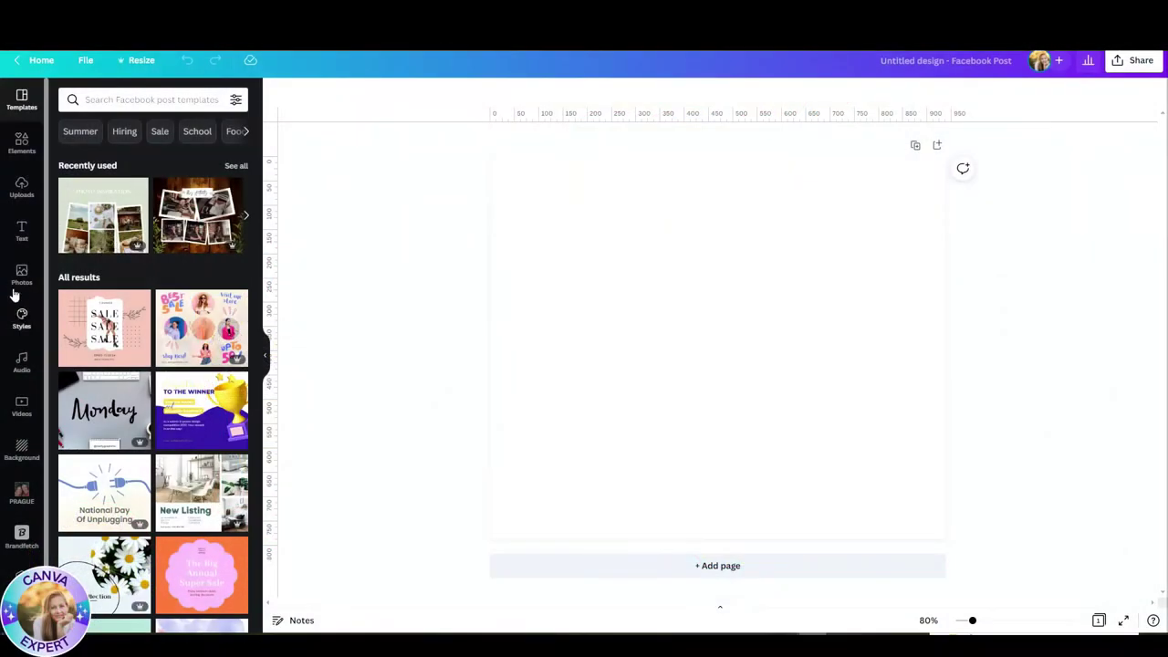
Fill the page with the recently used photo of the curly-haired woman against the blue wall
{"action": "left_click", "coordinate": [18, 274]}
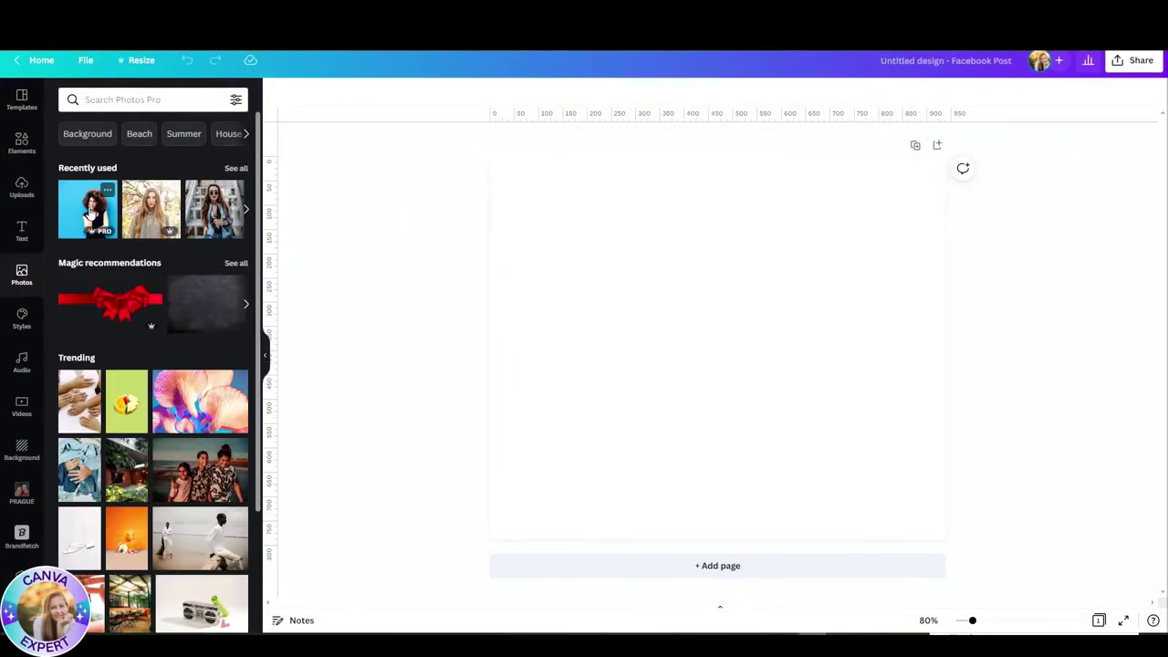
{"action": "left_click", "coordinate": [89, 212]}
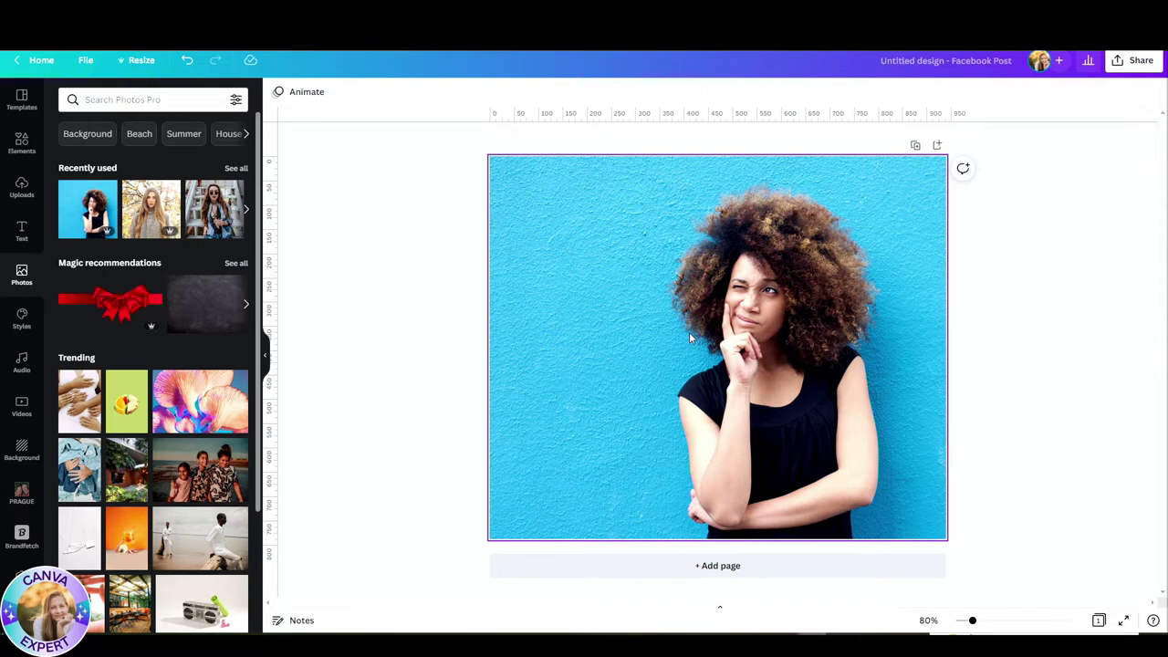
{"action": "key", "text": "Escape"}
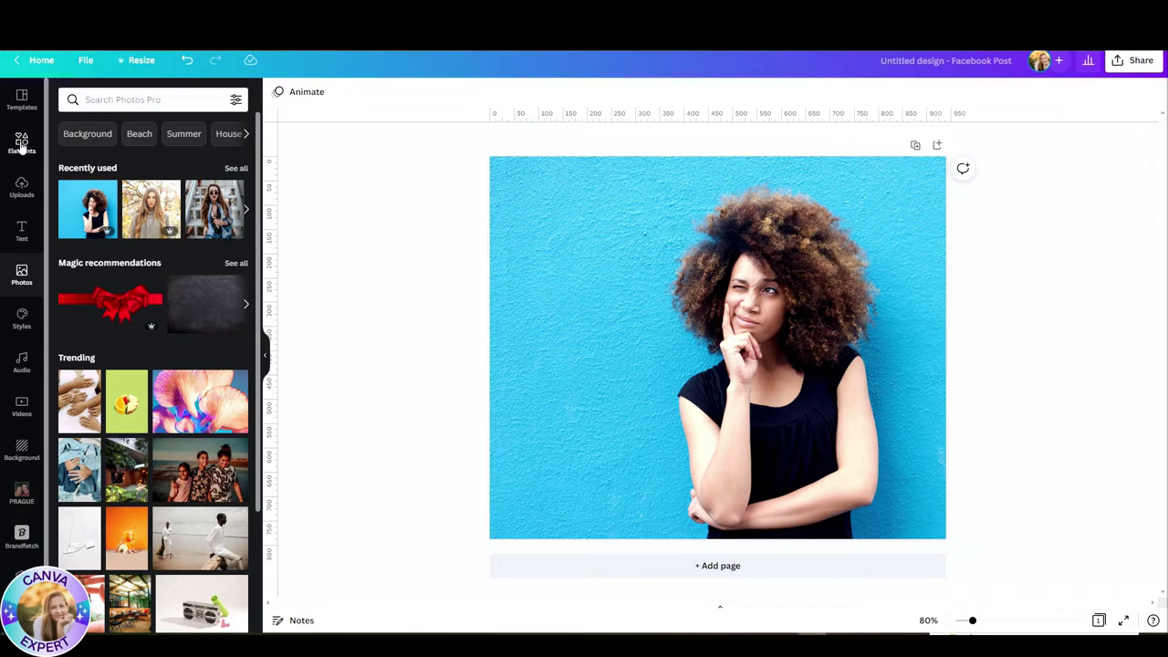
Add a circle frame from the Elements Frames collection to the page
{"action": "left_click", "coordinate": [21, 143]}
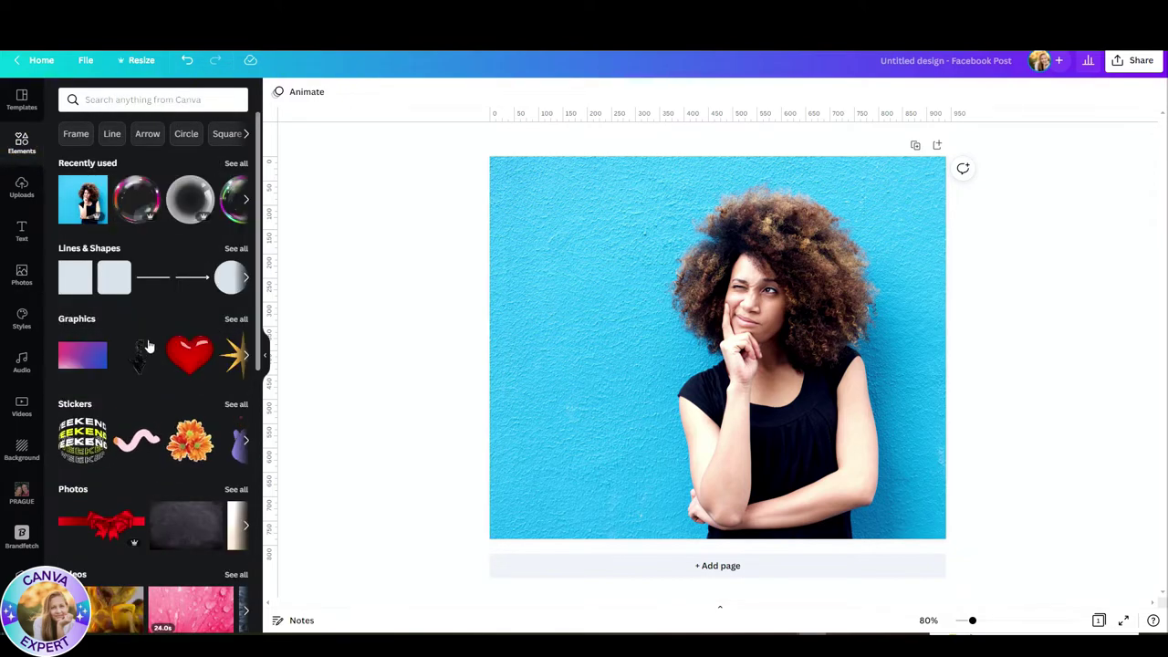
{"action": "scroll", "coordinate": [148, 354], "scroll_direction": "down", "scroll_amount": 3}
{"action": "scroll", "coordinate": [149, 354], "scroll_direction": "down", "scroll_amount": 3}
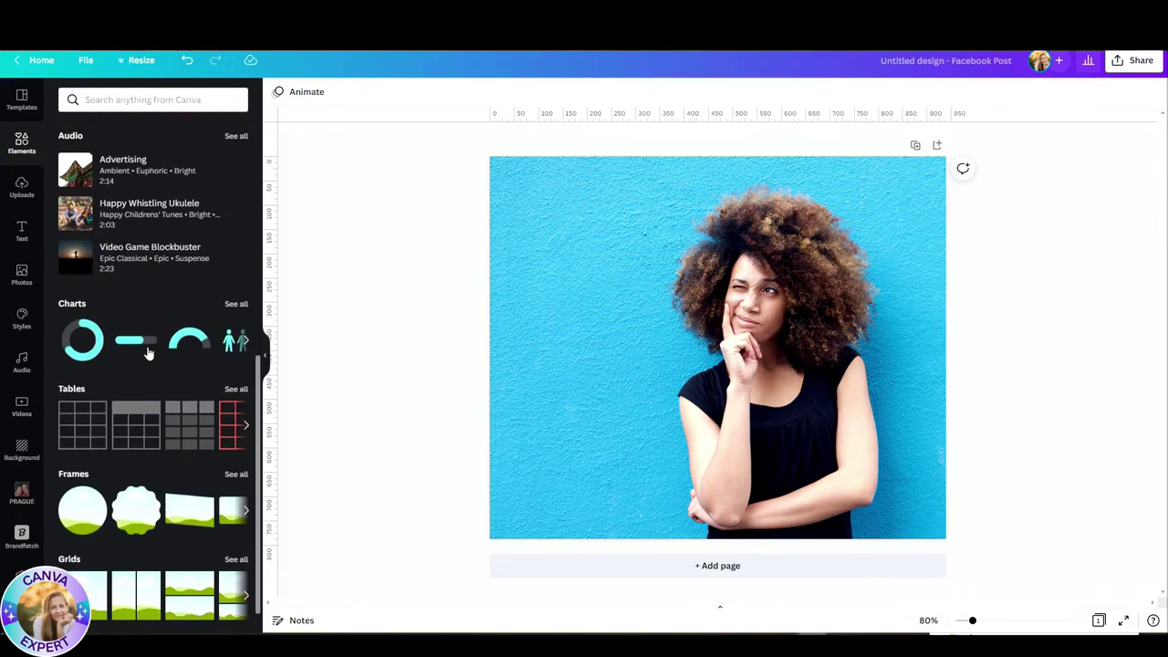
{"action": "left_click", "coordinate": [239, 470]}
{"action": "left_click", "coordinate": [91, 185]}
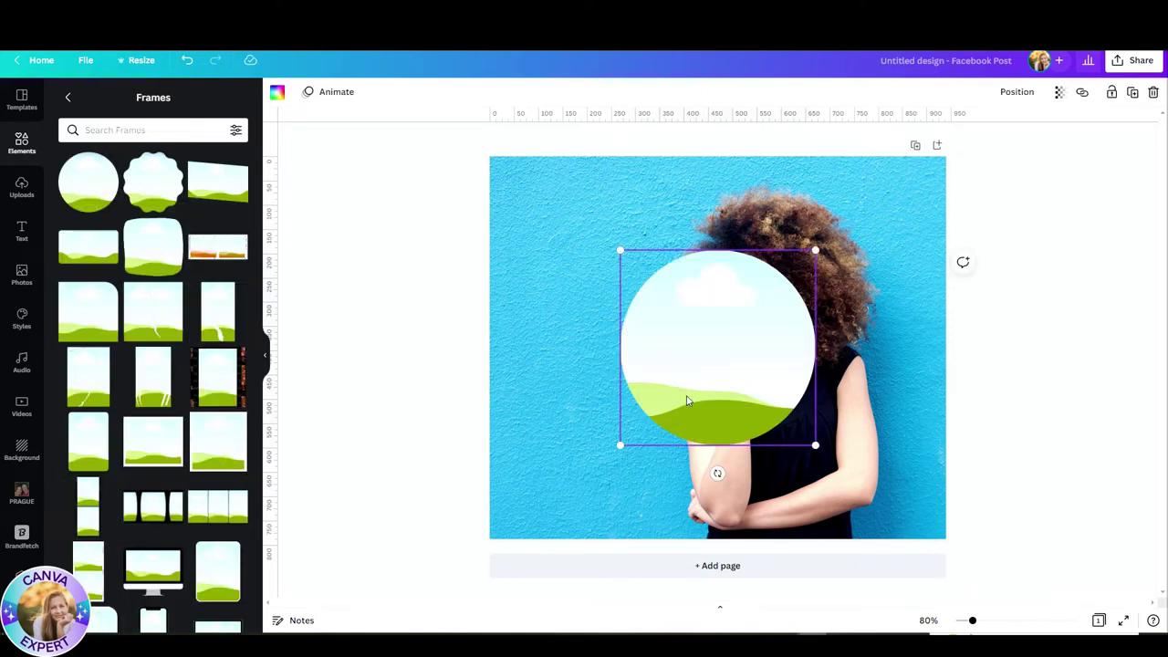
Check the circle frame's Position options, then return to the Photos library
{"action": "left_click", "coordinate": [1009, 92]}
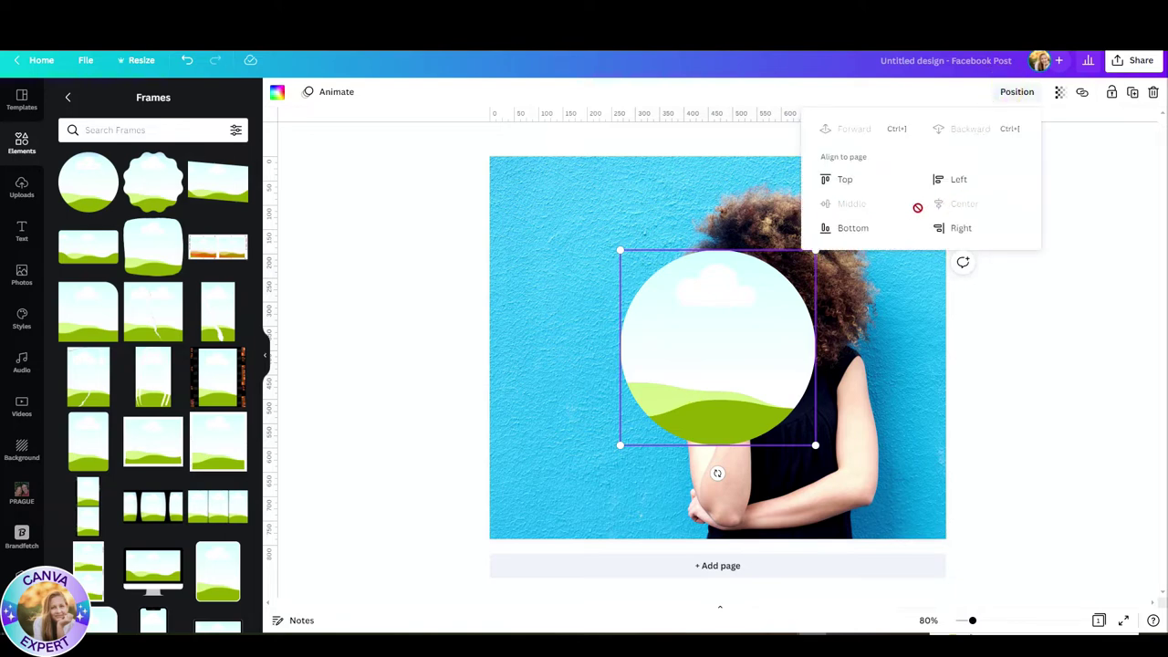
{"action": "left_click", "coordinate": [638, 219]}
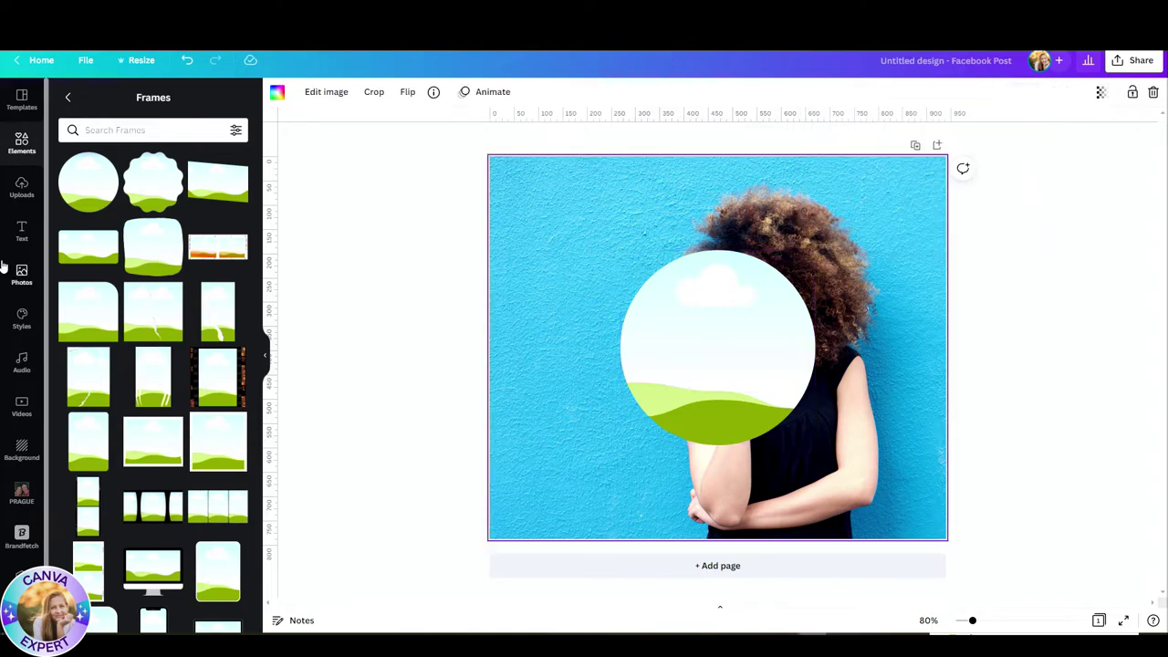
{"action": "left_click", "coordinate": [22, 276]}
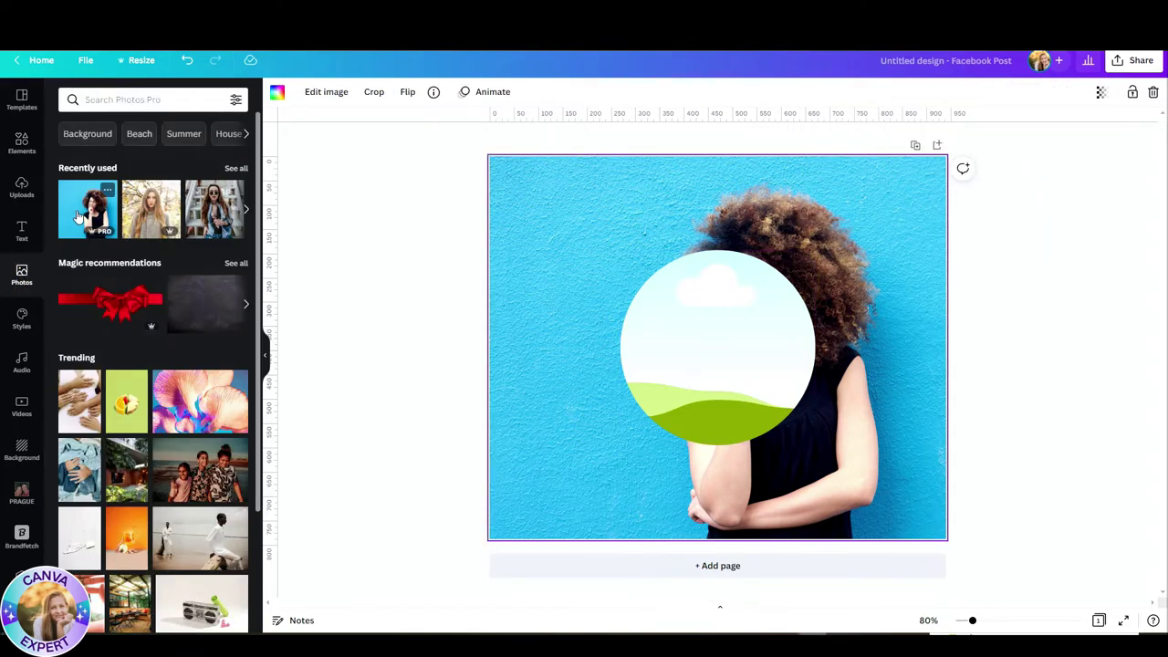
Drop the blue-wall portrait into the circle frame, enlarging and shifting it to match the background
{"action": "left_click_drag", "start_coordinate": [78, 214], "coordinate": [700, 325]}
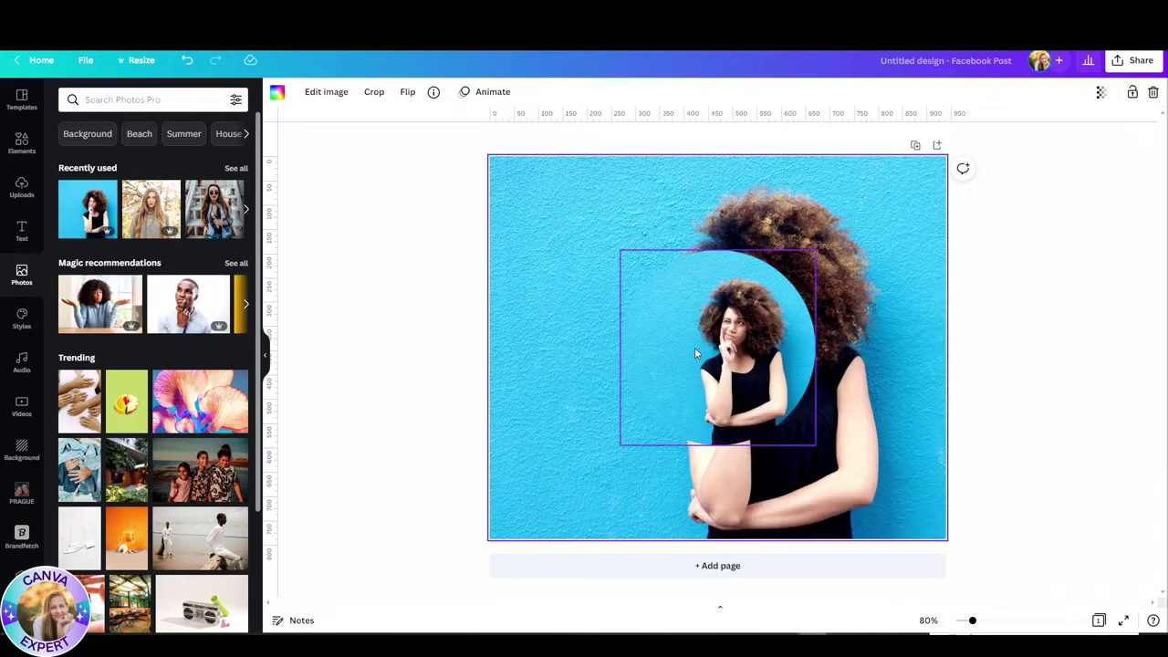
{"action": "double_click", "coordinate": [694, 347]}
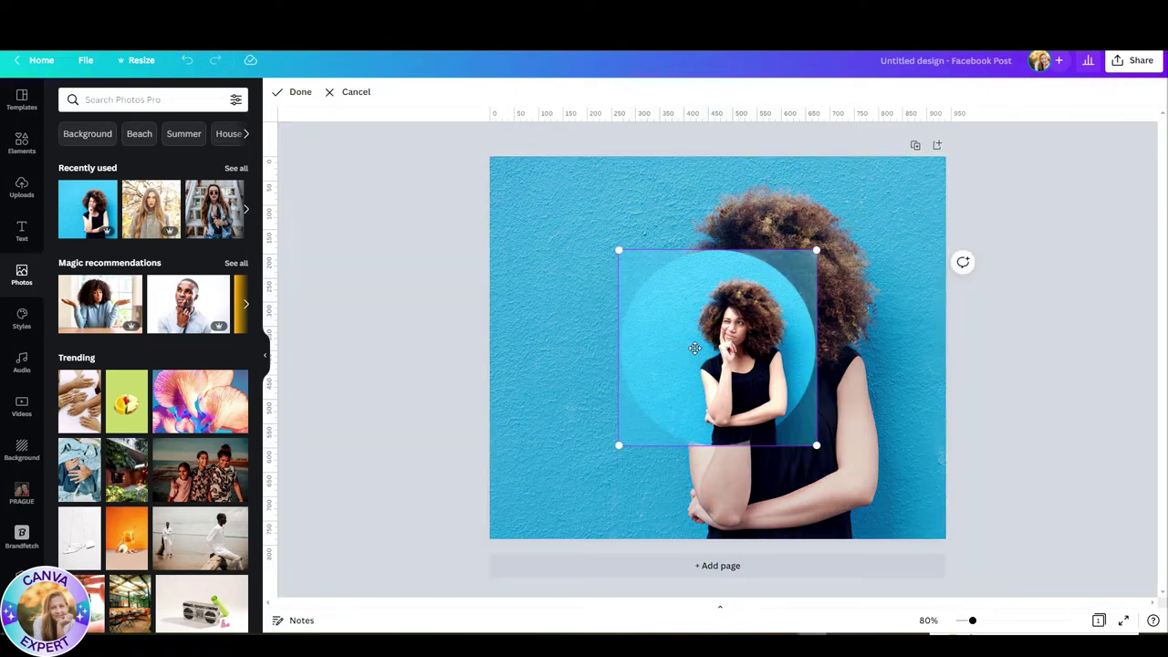
{"action": "left_click_drag", "start_coordinate": [619, 446], "coordinate": [527, 538]}
{"action": "left_click_drag", "start_coordinate": [817, 251], "coordinate": [992, 135]}
{"action": "left_click_drag", "start_coordinate": [837, 187], "coordinate": [803, 223]}
Confirm the new fit of the photo inside the circle frame
{"action": "left_click", "coordinate": [494, 128]}
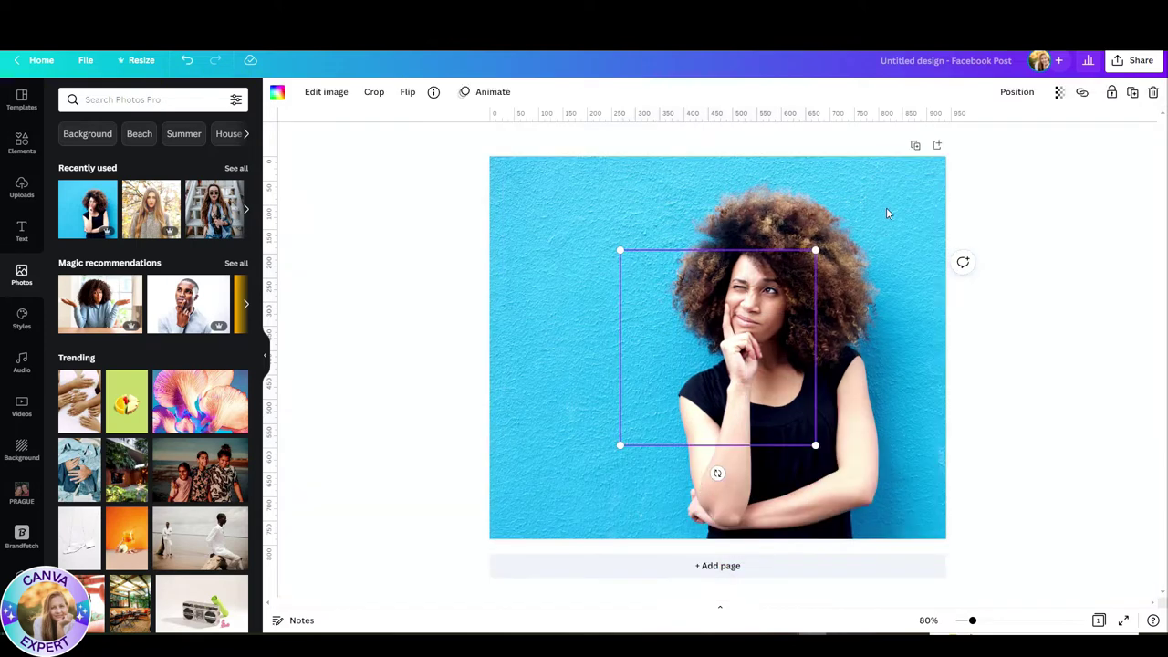
{"action": "left_click", "coordinate": [886, 209]}
{"action": "left_click", "coordinate": [755, 327]}
Set the full-page background photo's Blur to 4 and zoom in to check it
{"action": "left_click", "coordinate": [686, 206]}
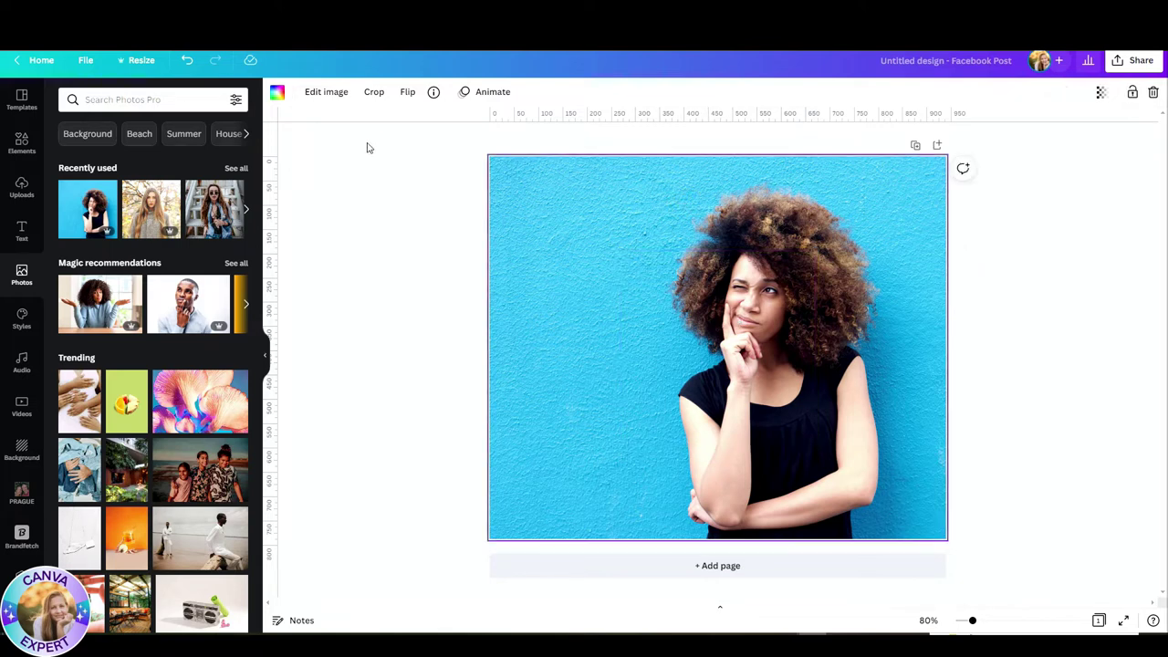
{"action": "left_click", "coordinate": [326, 91]}
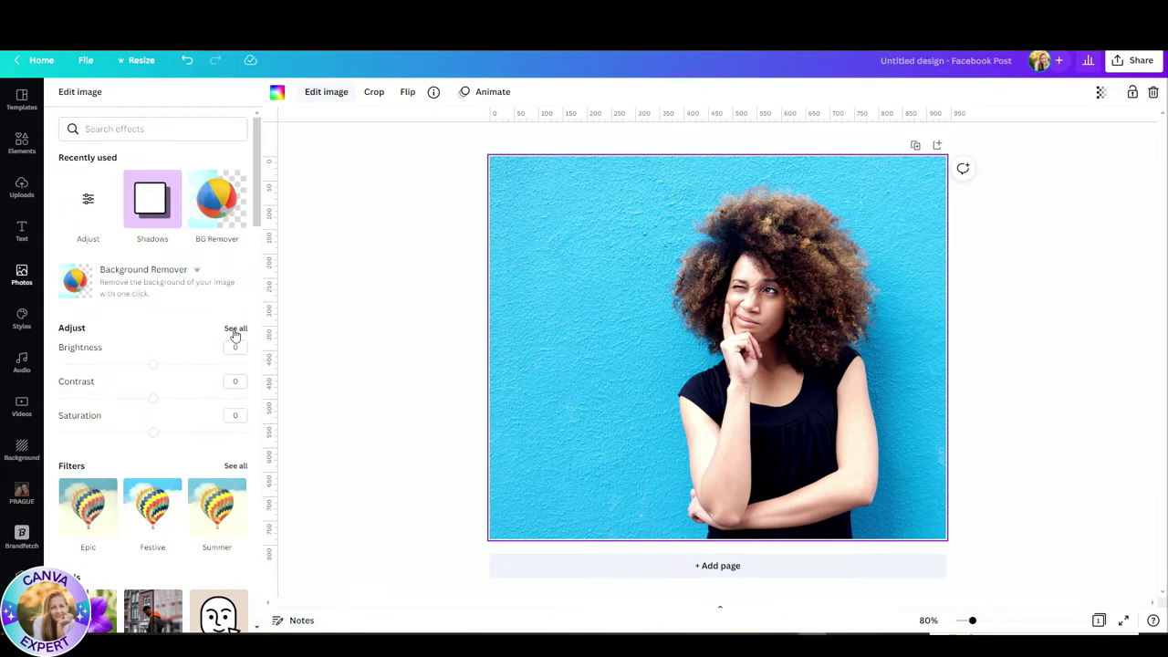
{"action": "left_click", "coordinate": [235, 329]}
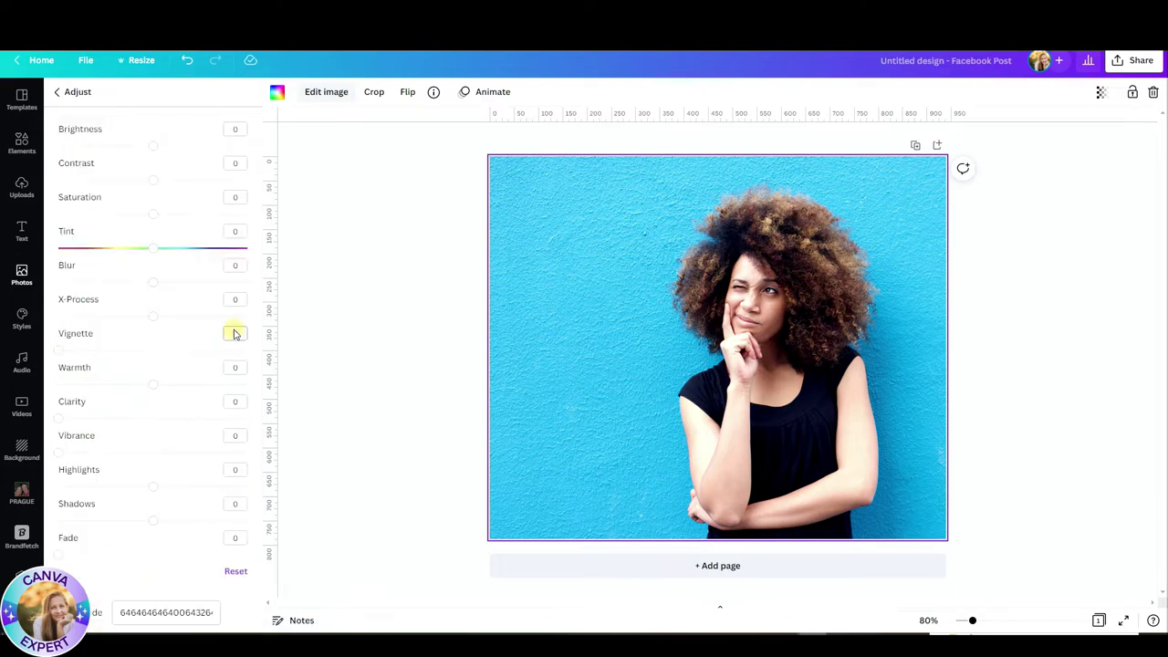
{"action": "left_click", "coordinate": [155, 286]}
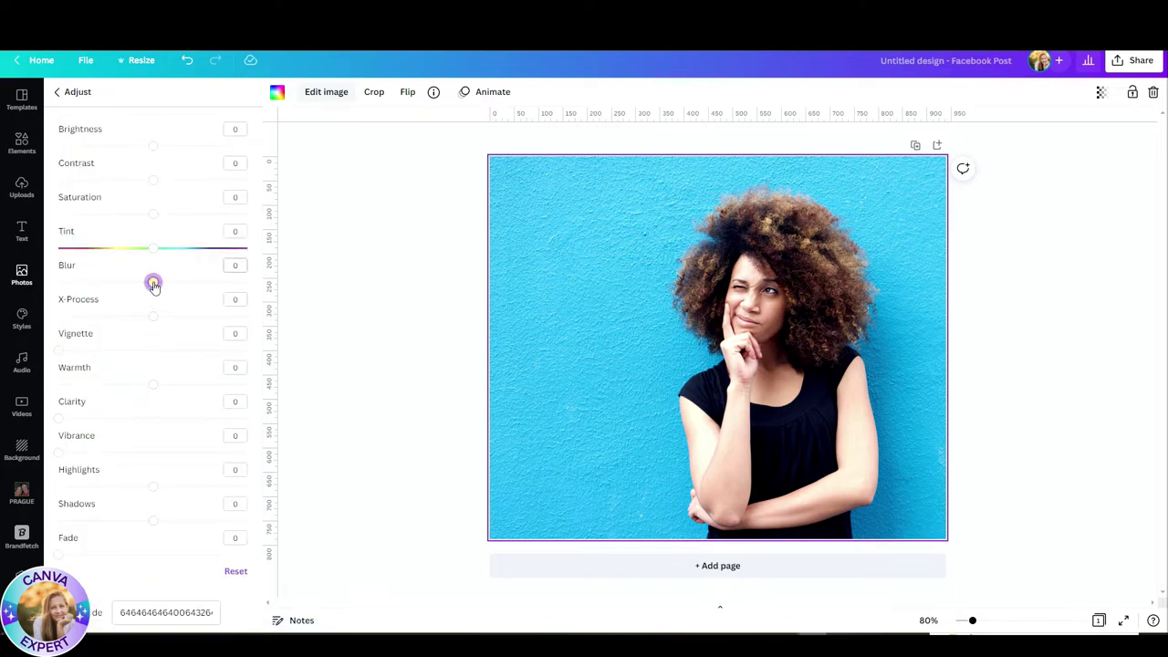
{"action": "left_click_drag", "start_coordinate": [154, 285], "coordinate": [158, 286]}
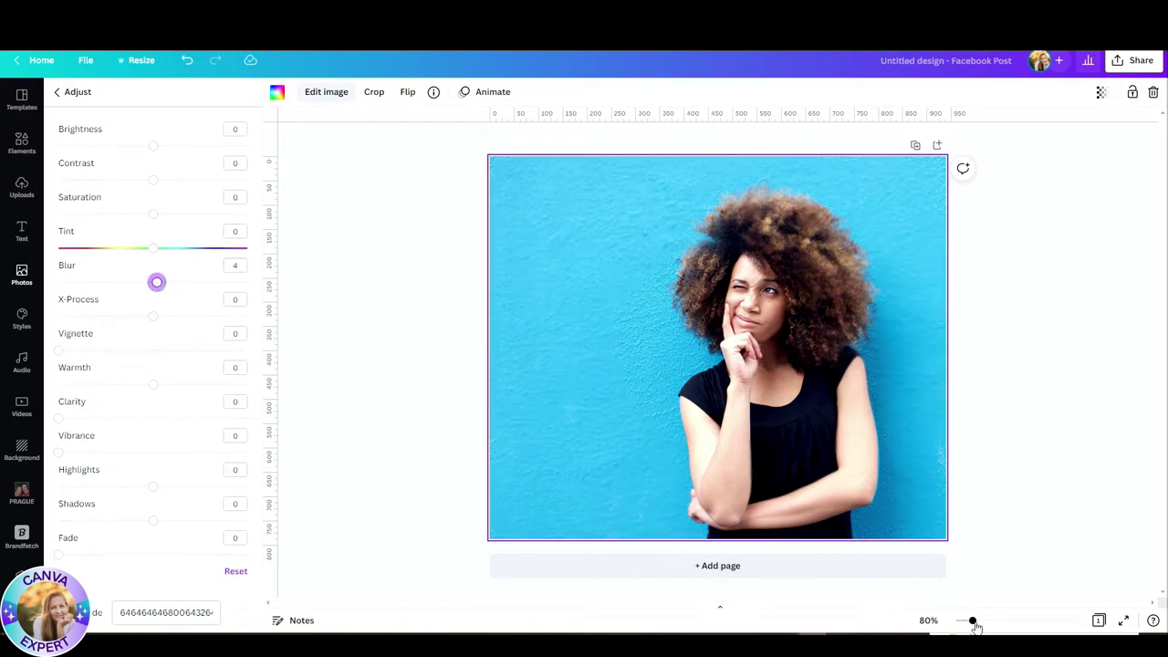
{"action": "left_click_drag", "start_coordinate": [972, 621], "coordinate": [998, 622]}
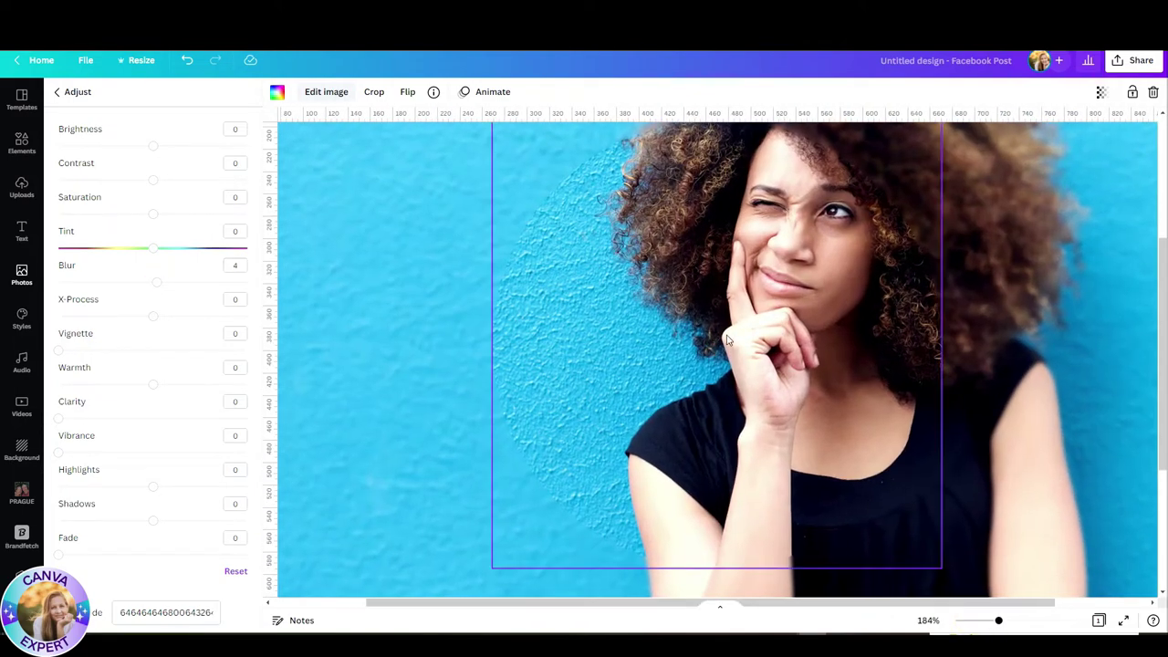
{"action": "scroll", "coordinate": [742, 345], "scroll_direction": "down", "scroll_amount": 5}
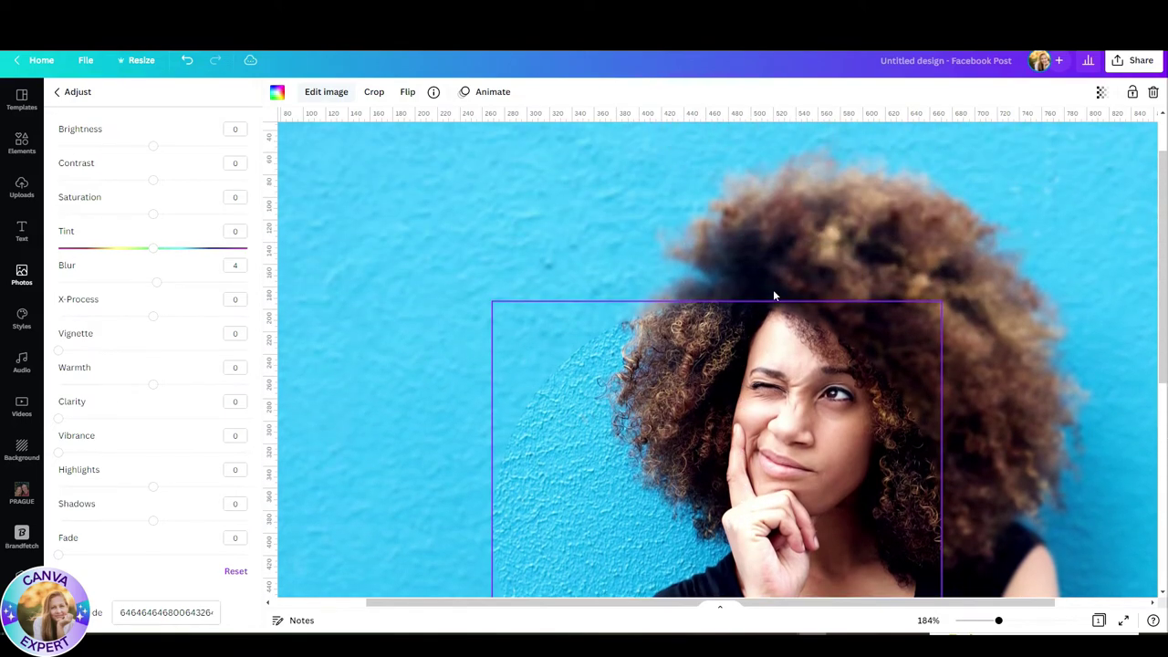
{"action": "left_click", "coordinate": [775, 292]}
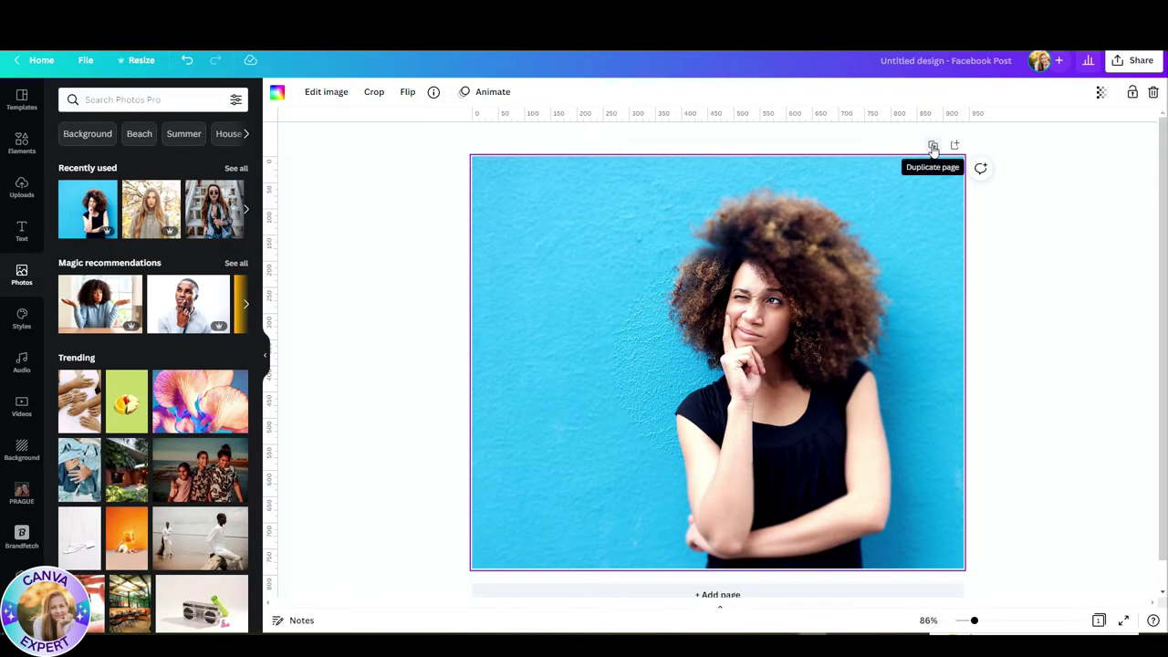
Duplicate the page and drop page 2's background photo into the circle frame
{"action": "left_click", "coordinate": [932, 147]}
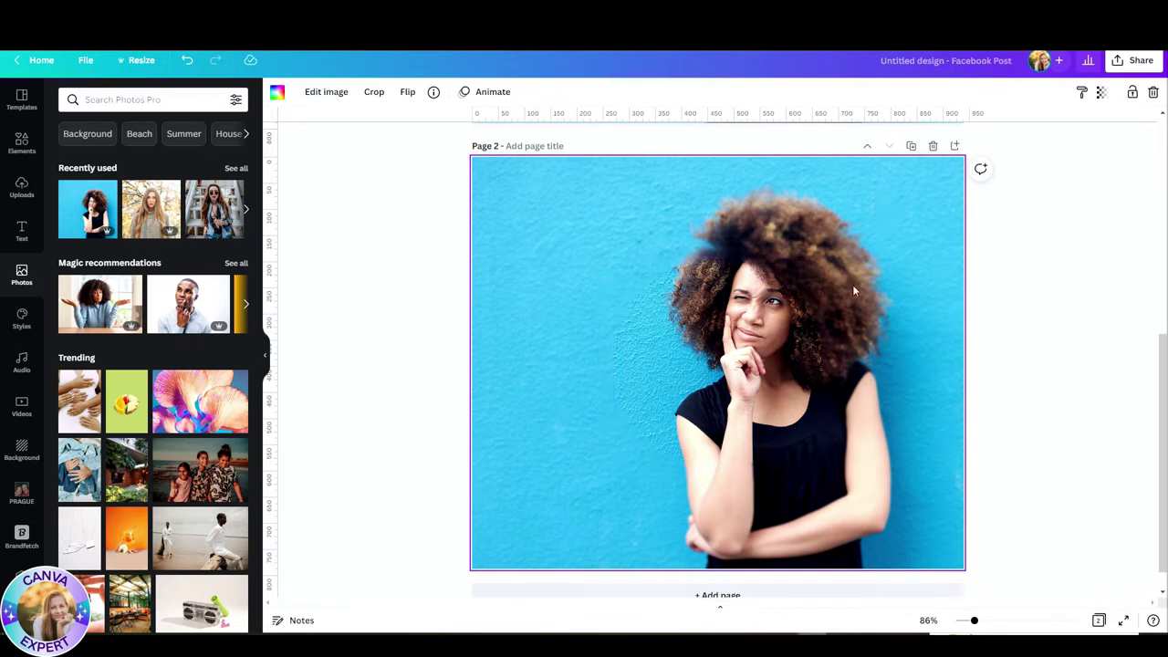
{"action": "left_click_drag", "start_coordinate": [875, 228], "coordinate": [808, 365]}
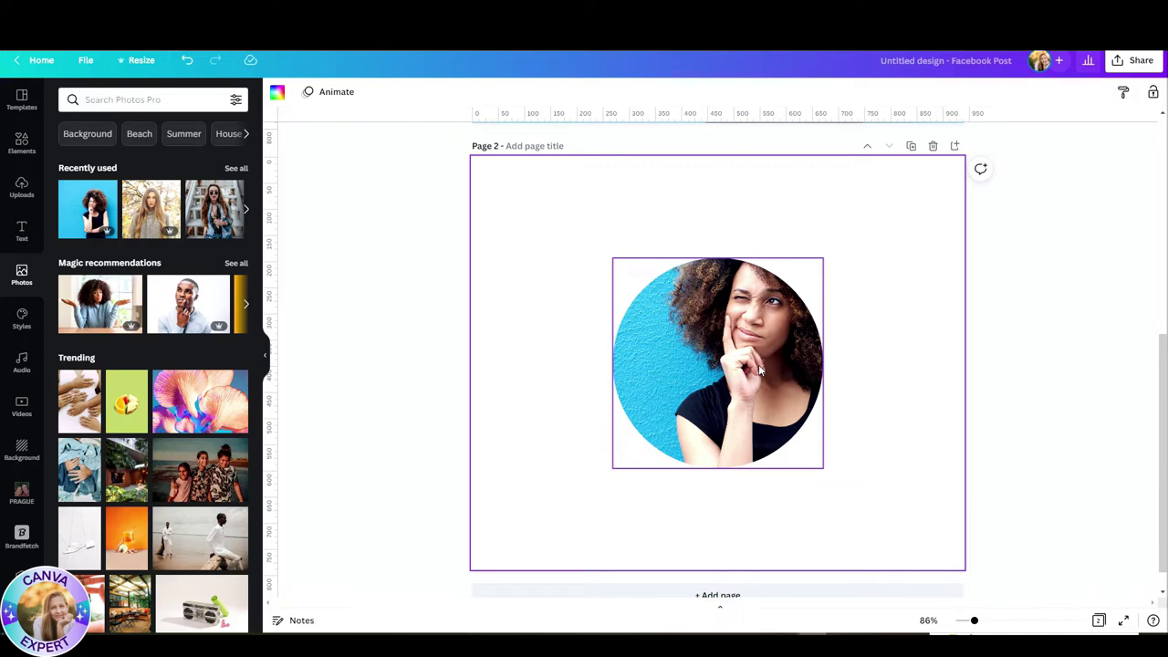
{"action": "left_click", "coordinate": [22, 142]}
Search Graphics for 'TRANSPARENT WATER DROP' and inspect the orb-shaped water-drop result
{"action": "type", "text": "WATER"}
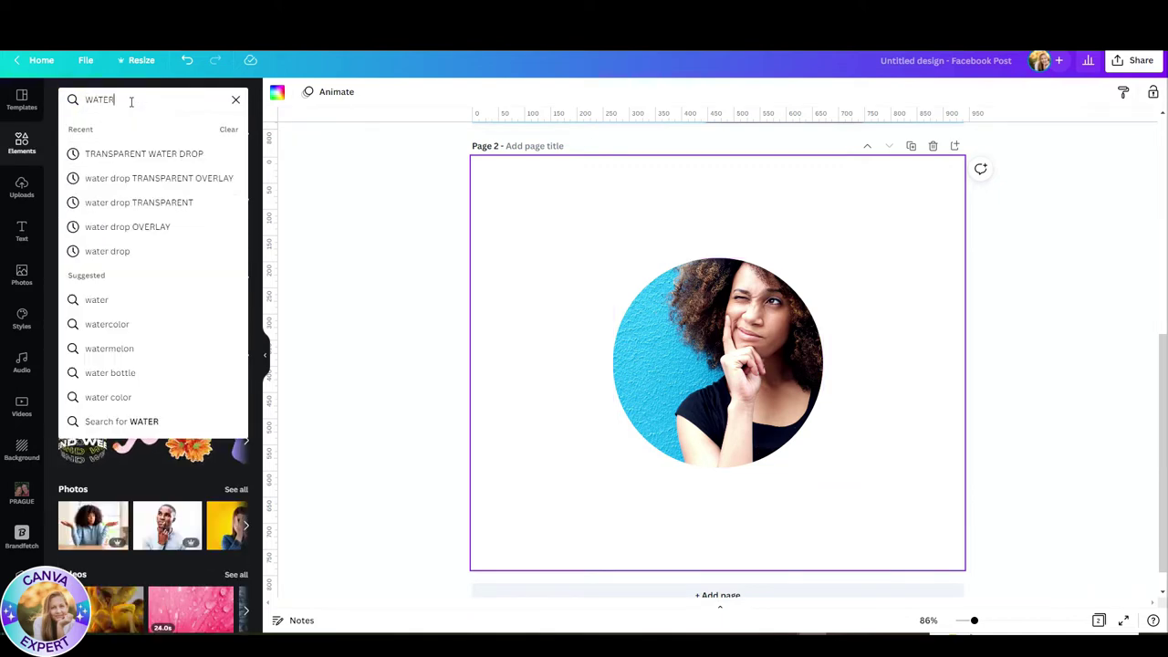
{"action": "type", "text": " DROP"}
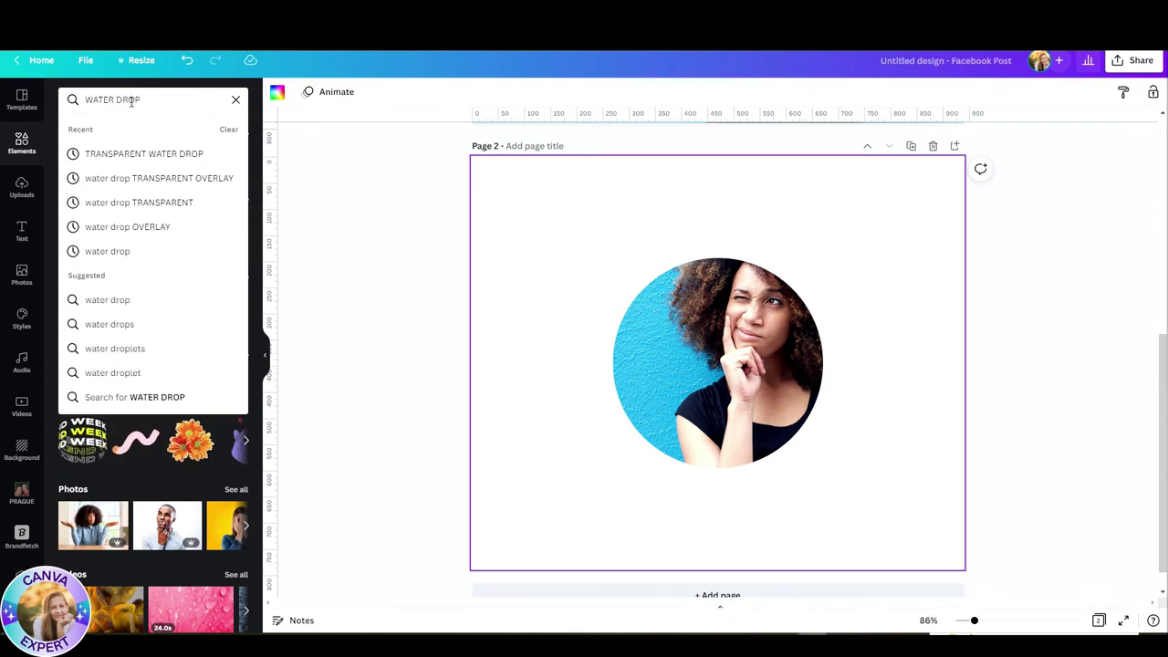
{"action": "left_click", "coordinate": [151, 161]}
{"action": "left_click", "coordinate": [149, 128]}
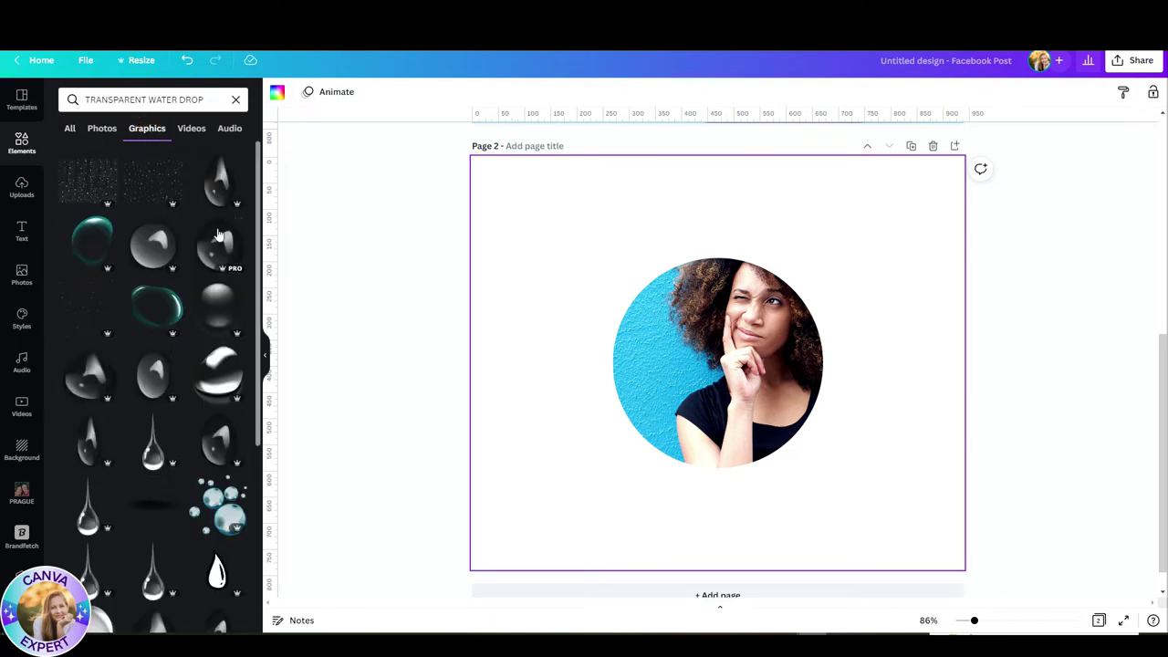
{"action": "left_click", "coordinate": [218, 100]}
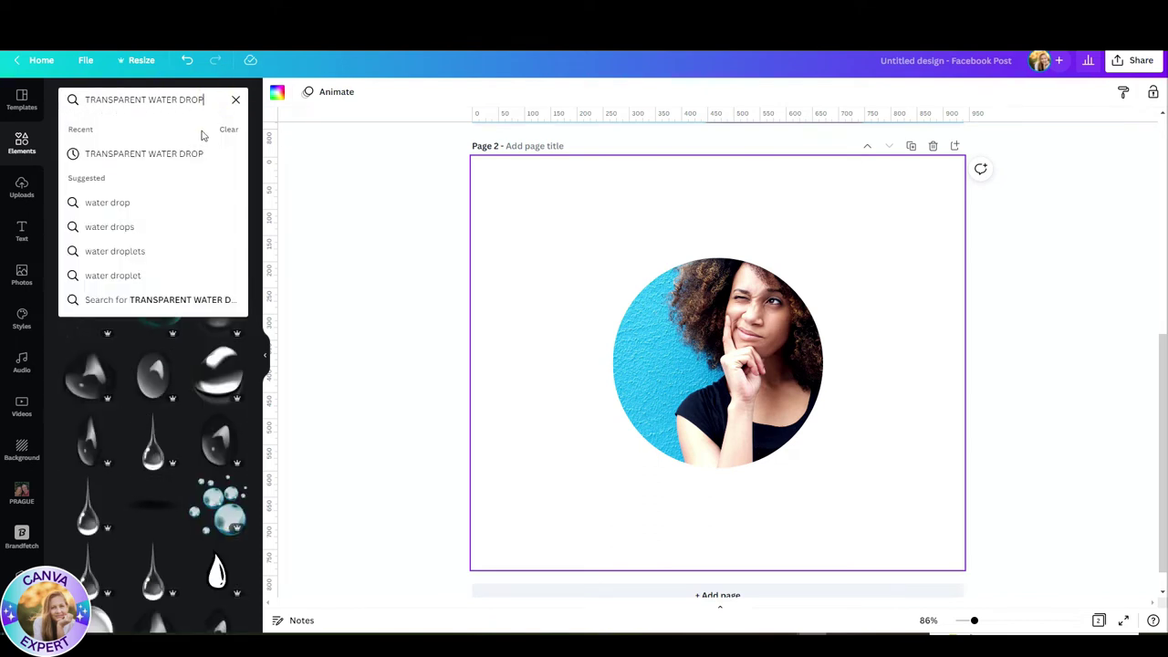
{"action": "key", "text": "Return"}
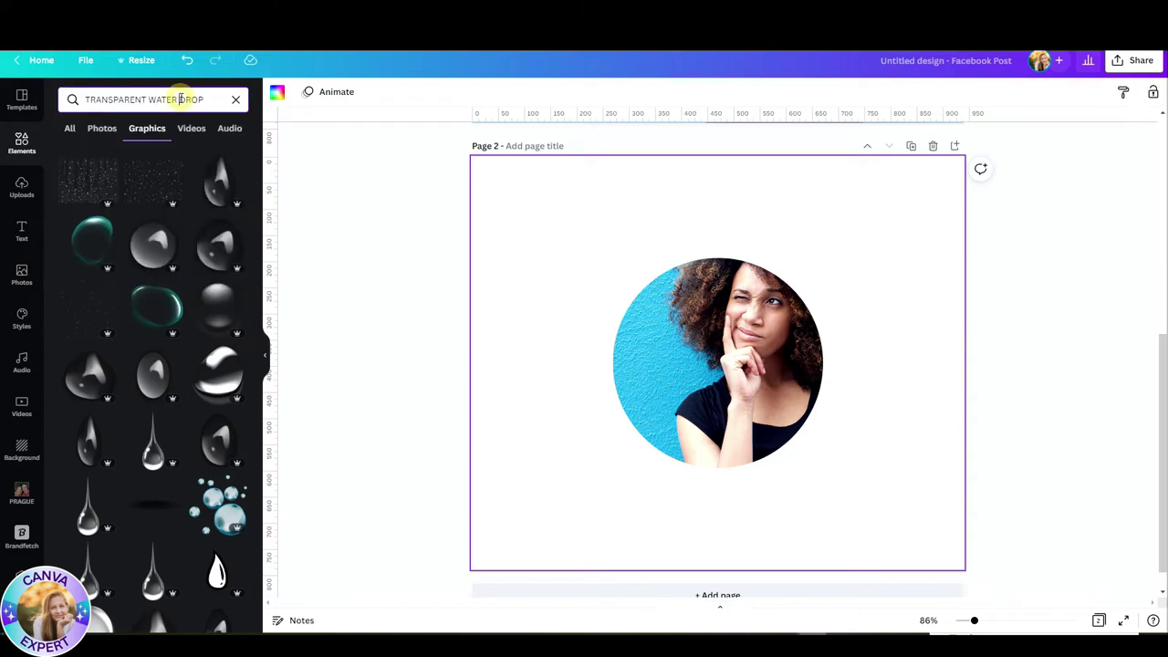
{"action": "type", "text": "TRA"}
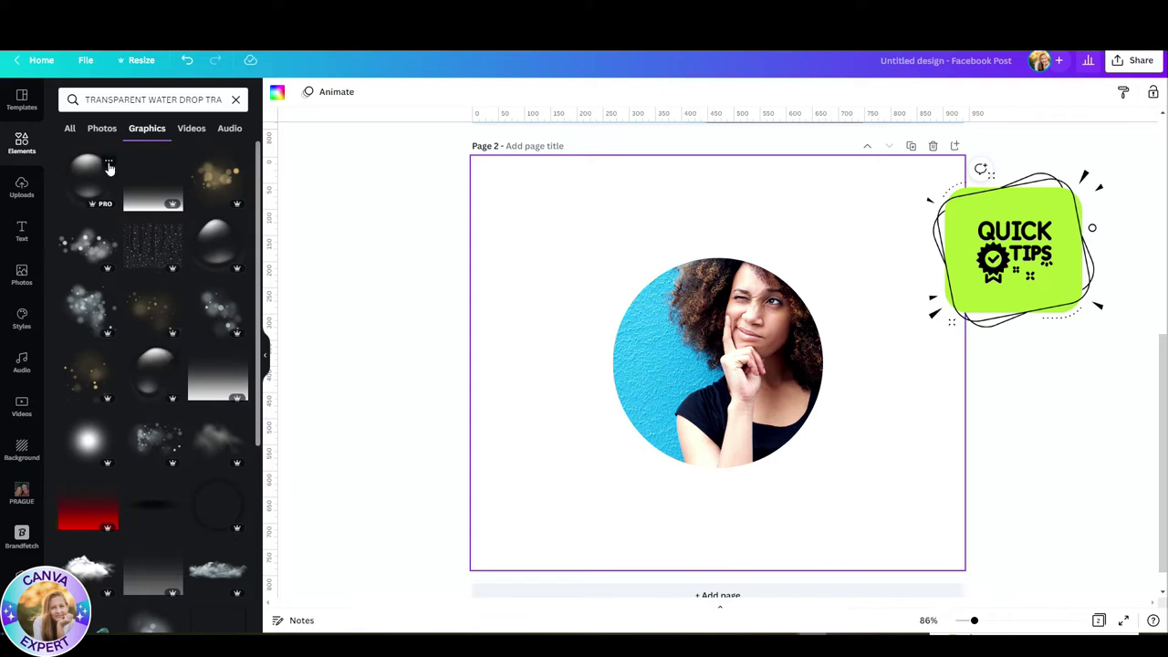
{"action": "left_click", "coordinate": [108, 162]}
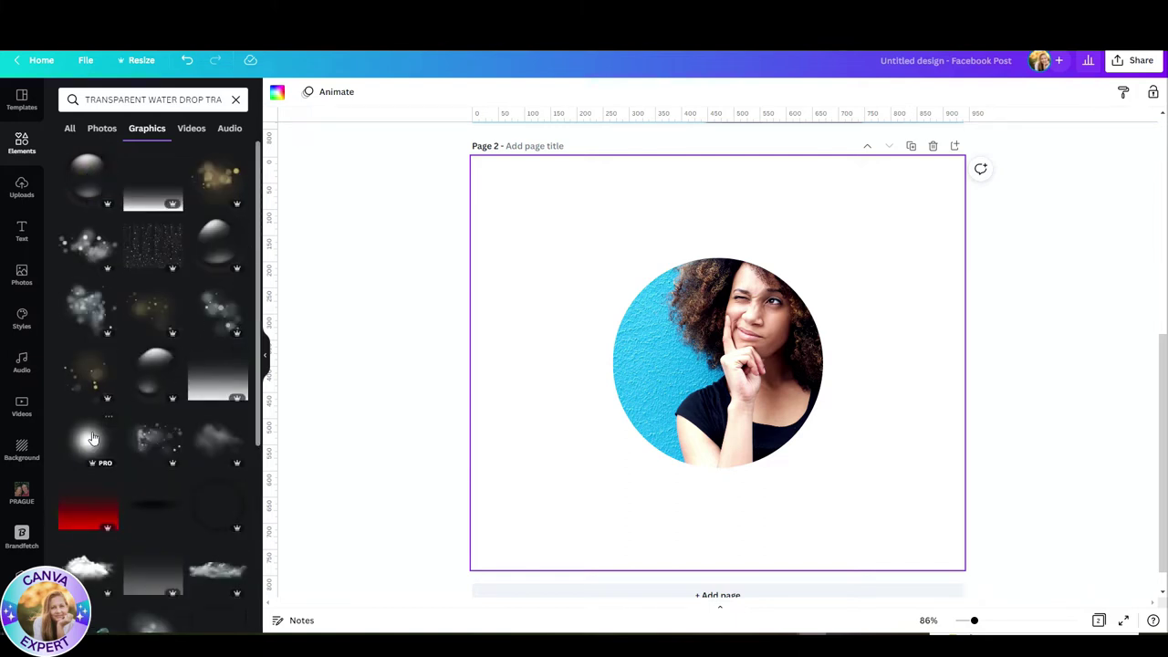
{"action": "scroll", "coordinate": [101, 484], "scroll_direction": "down", "scroll_amount": 2}
{"action": "scroll", "coordinate": [102, 484], "scroll_direction": "up", "scroll_amount": 2}
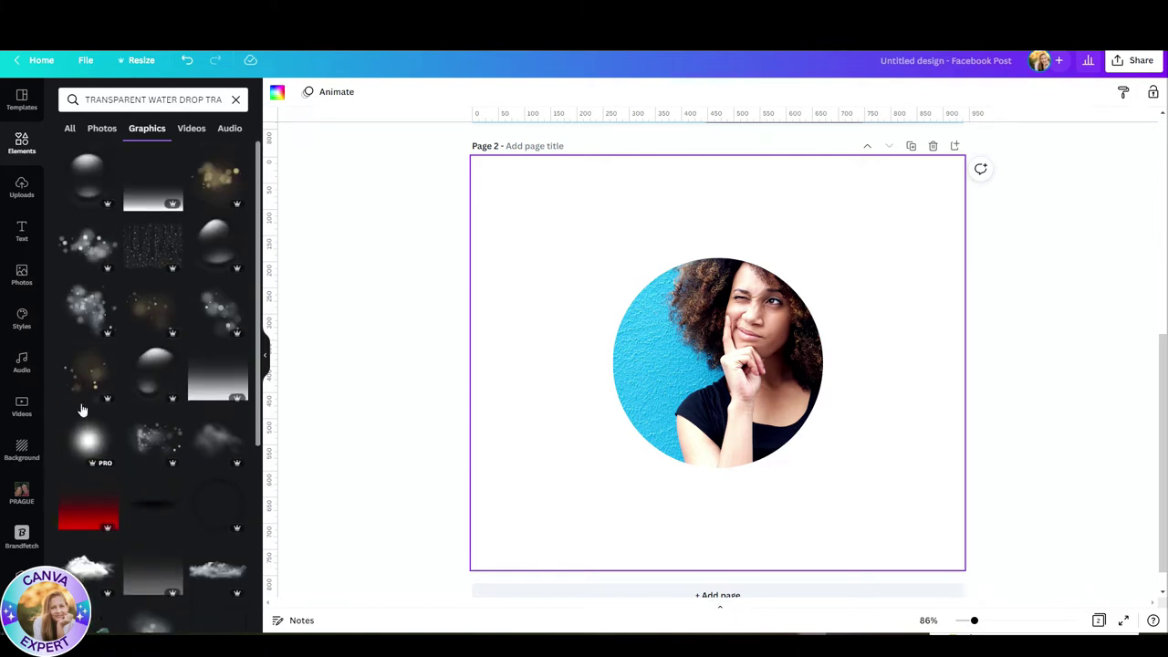
Add the orb-shaped water drop to page 2, shrink it, and move it behind the circular photo
{"action": "left_click", "coordinate": [88, 174]}
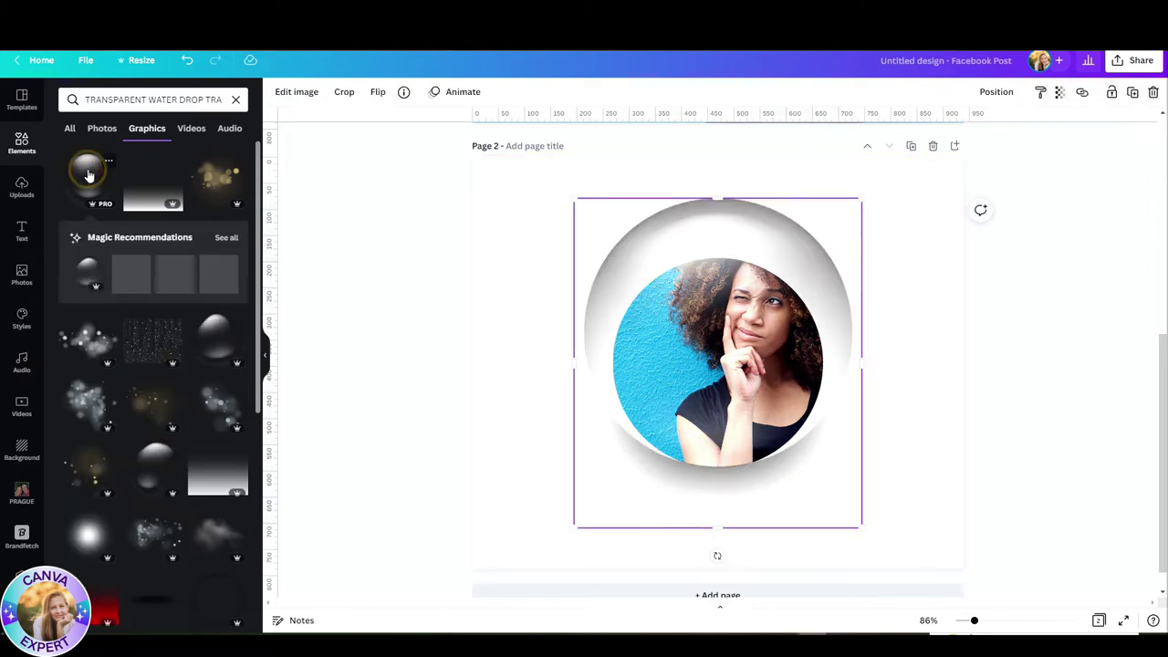
{"action": "left_click_drag", "start_coordinate": [861, 197], "coordinate": [795, 261]}
{"action": "left_click_drag", "start_coordinate": [597, 388], "coordinate": [527, 414]}
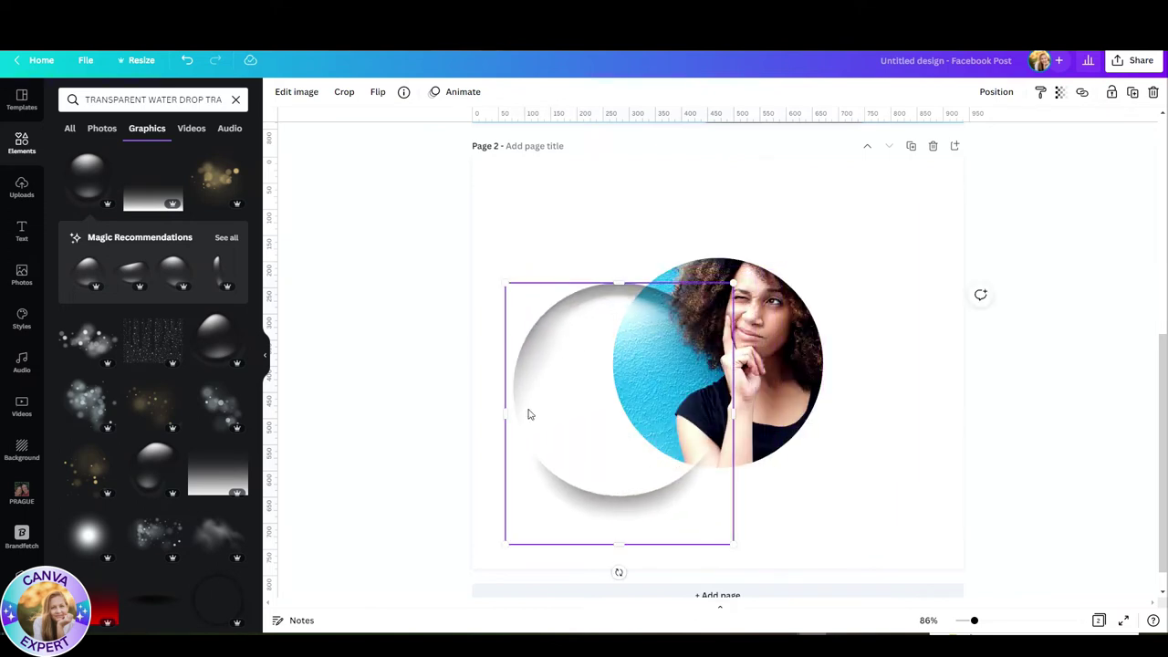
{"action": "left_click", "coordinate": [795, 392]}
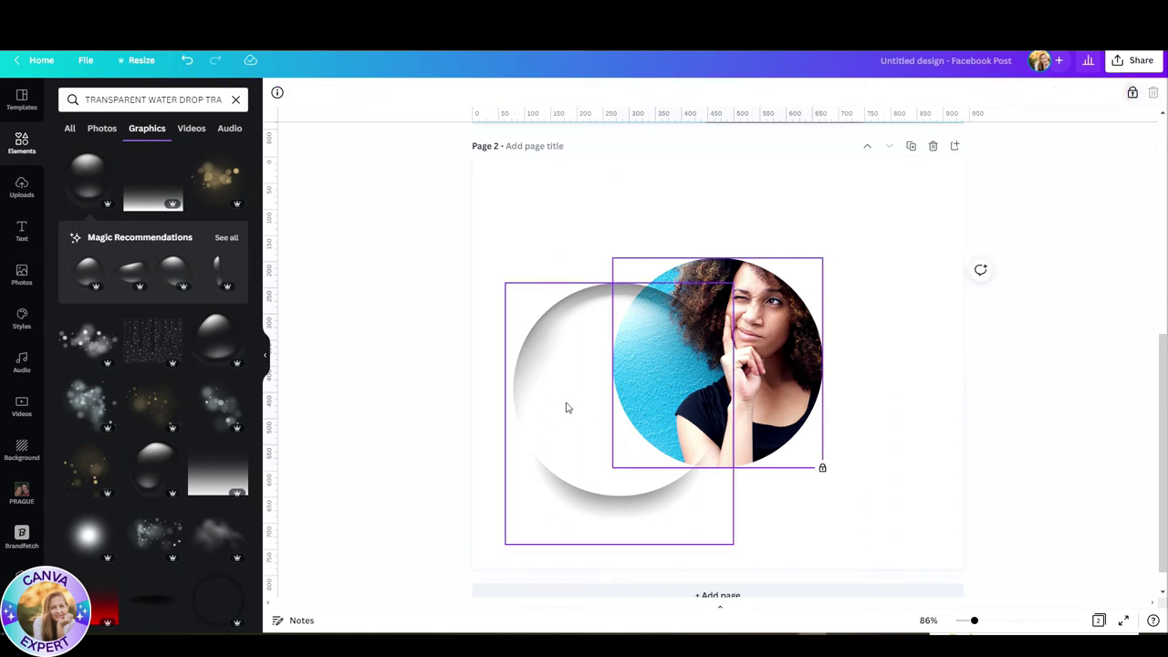
{"action": "left_click_drag", "start_coordinate": [566, 404], "coordinate": [666, 374]}
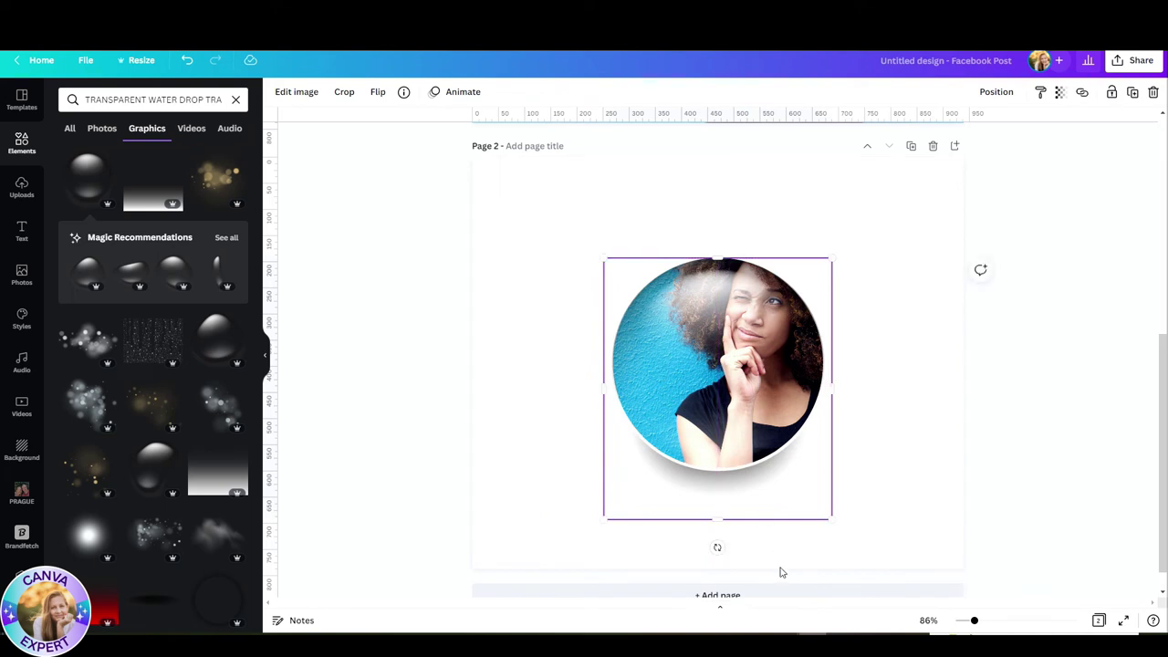
Centre and resize the water drop behind the circular photo on the page's centre guide
{"action": "left_click_drag", "start_coordinate": [830, 516], "coordinate": [827, 513]}
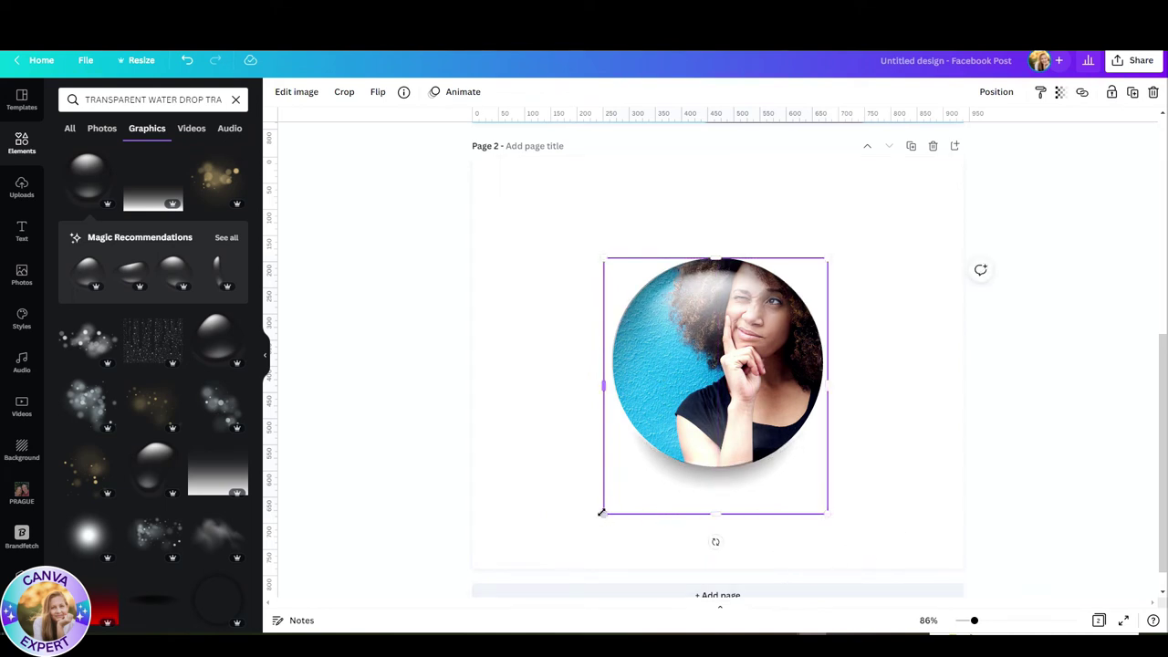
{"action": "left_click_drag", "start_coordinate": [604, 513], "coordinate": [604, 512]}
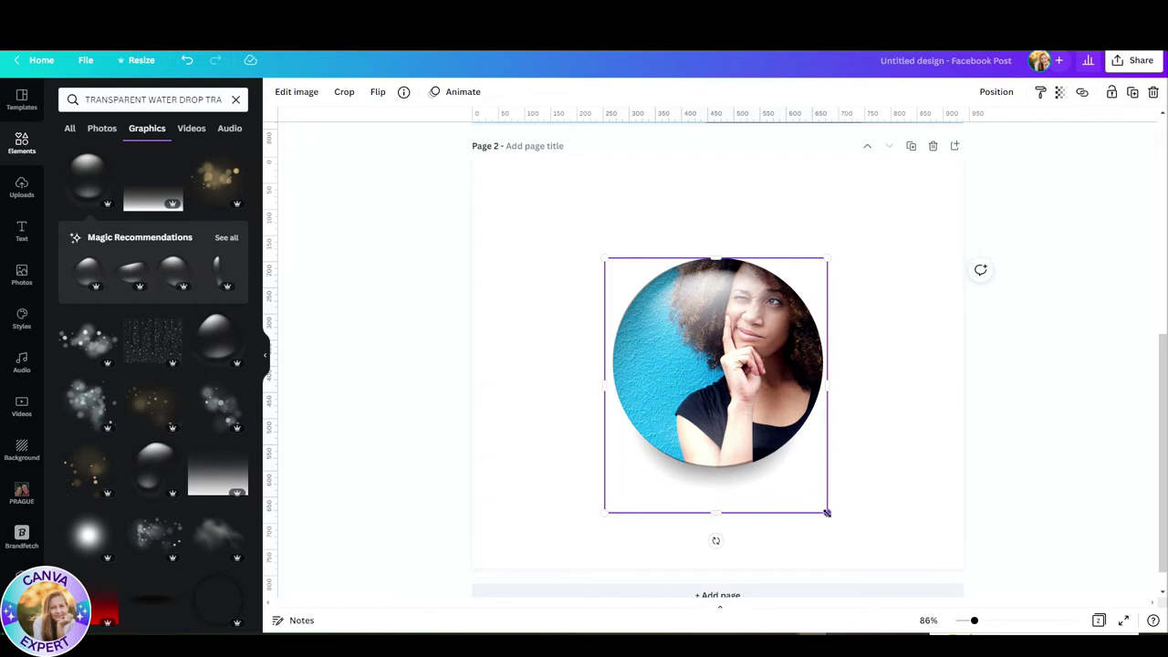
{"action": "left_click_drag", "start_coordinate": [827, 510], "coordinate": [793, 506]}
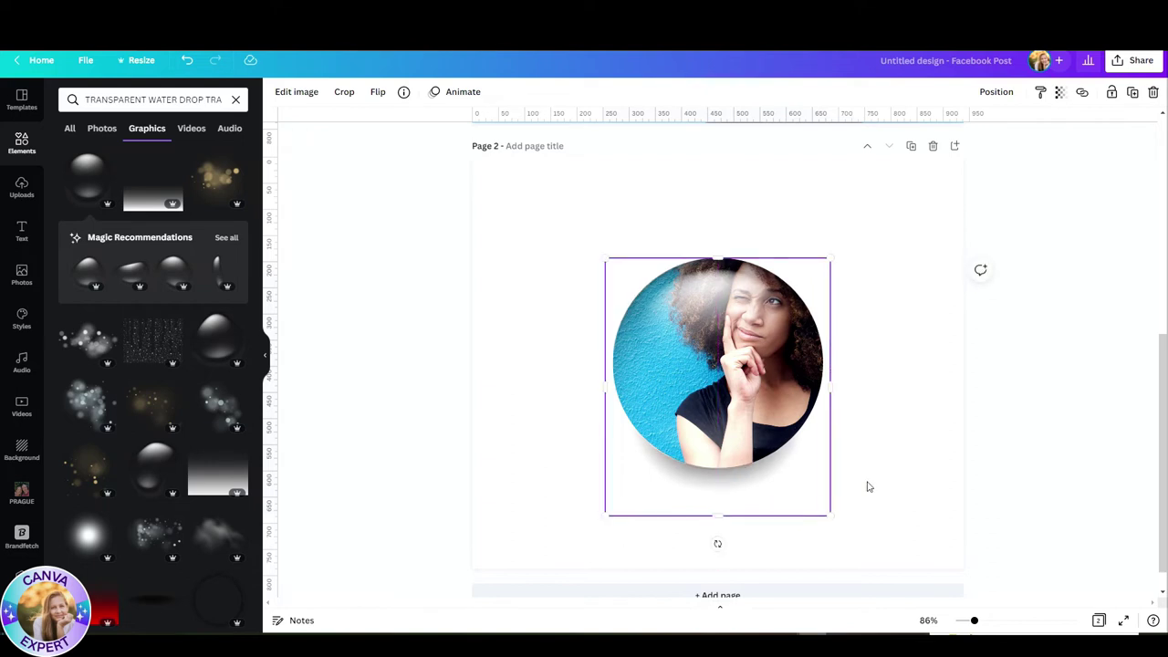
{"action": "left_click", "coordinate": [876, 373]}
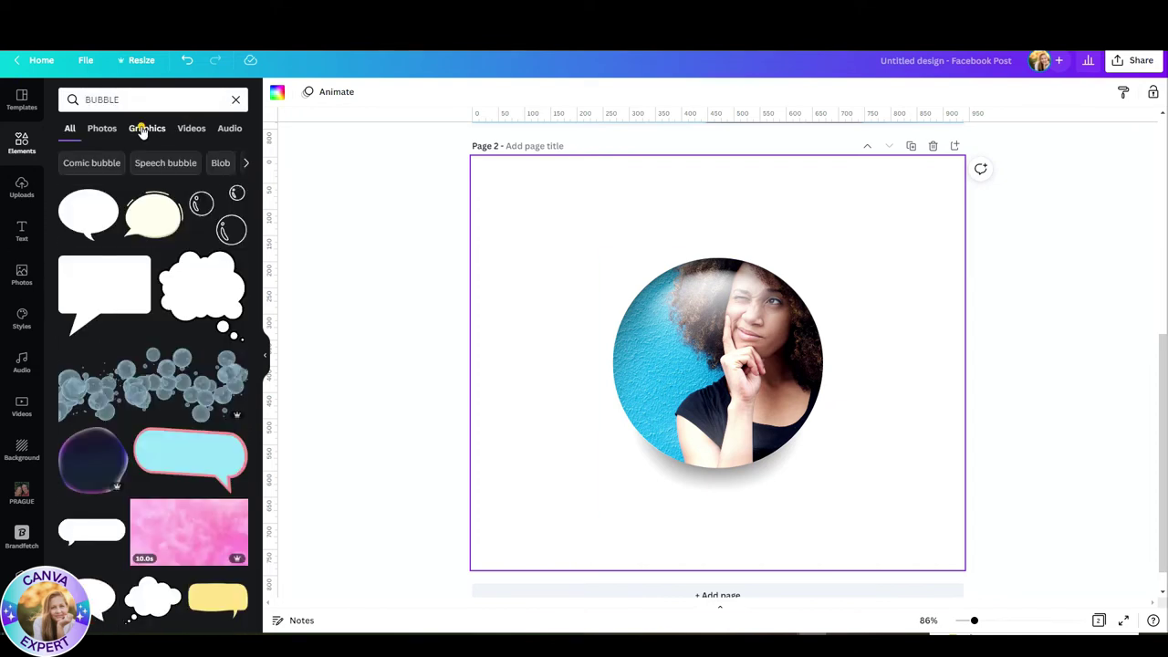
Search Graphics for 'SOAP BUBBLE' and place a clear bubble over the circular photo
{"action": "left_click", "coordinate": [142, 129]}
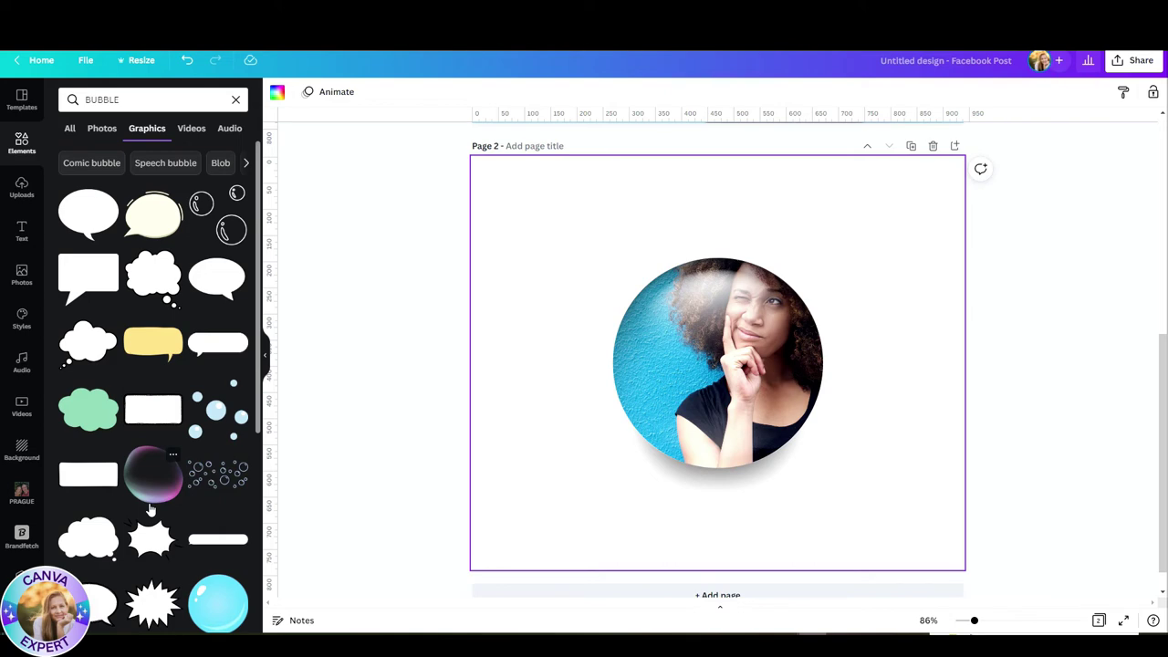
{"action": "left_click", "coordinate": [85, 100]}
{"action": "type", "text": "SOAP"}
{"action": "key", "text": "Return"}
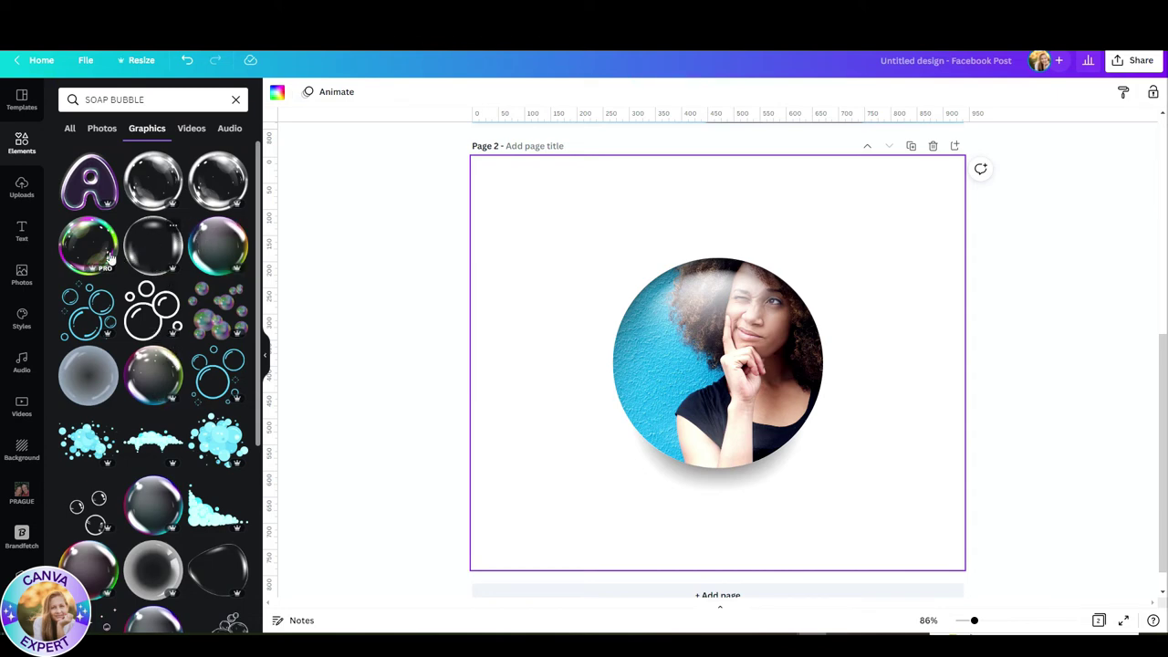
{"action": "left_click", "coordinate": [151, 358]}
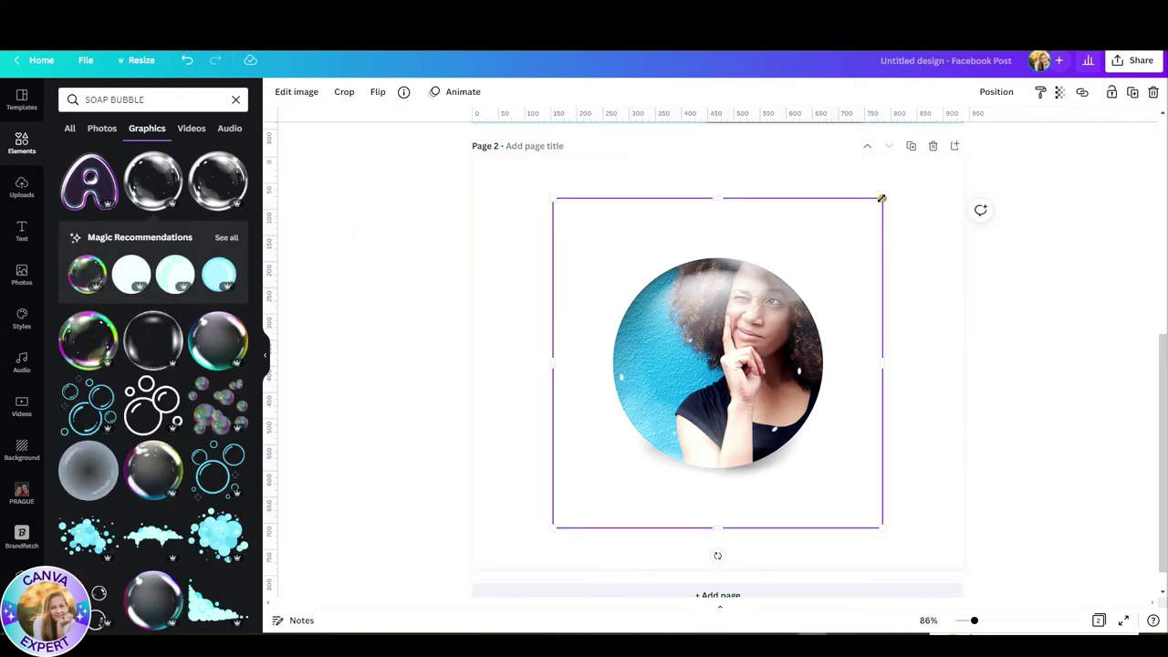
Resize the soap bubble to fit the circle, then select it with the photo and water drop
{"action": "left_click_drag", "start_coordinate": [881, 198], "coordinate": [855, 267]}
{"action": "left_click_drag", "start_coordinate": [552, 527], "coordinate": [604, 483]}
{"action": "left_click", "coordinate": [918, 328]}
{"action": "left_click_drag", "start_coordinate": [967, 241], "coordinate": [586, 512]}
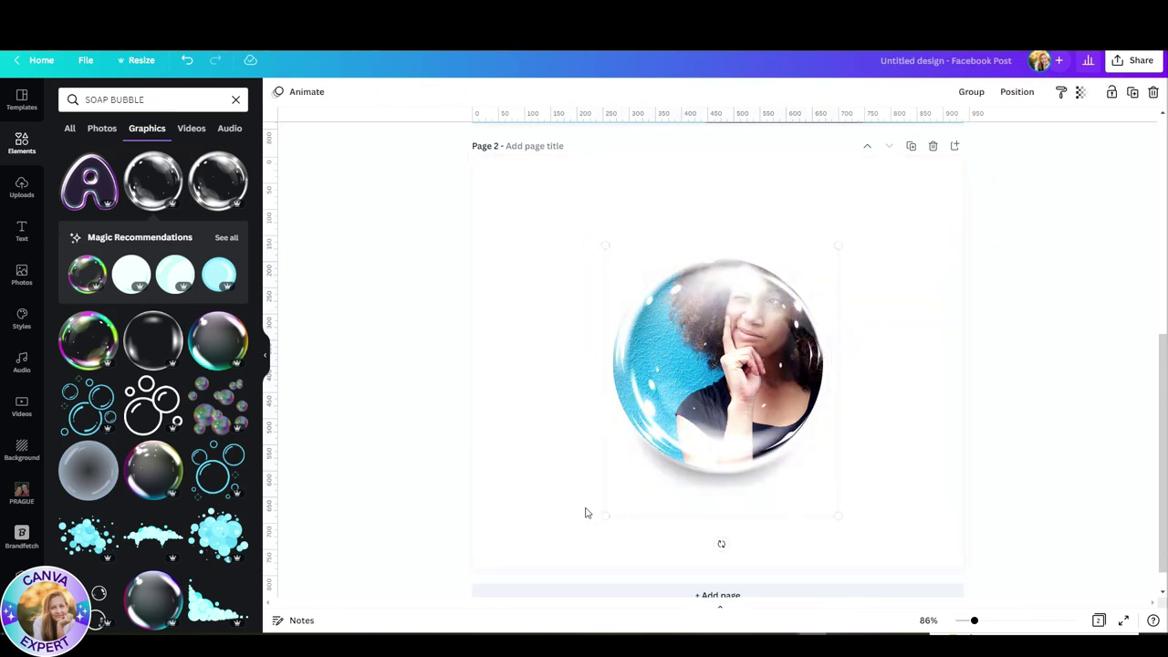
Group the bubble, photo and water drop and copy the group
{"action": "left_click", "coordinate": [971, 92]}
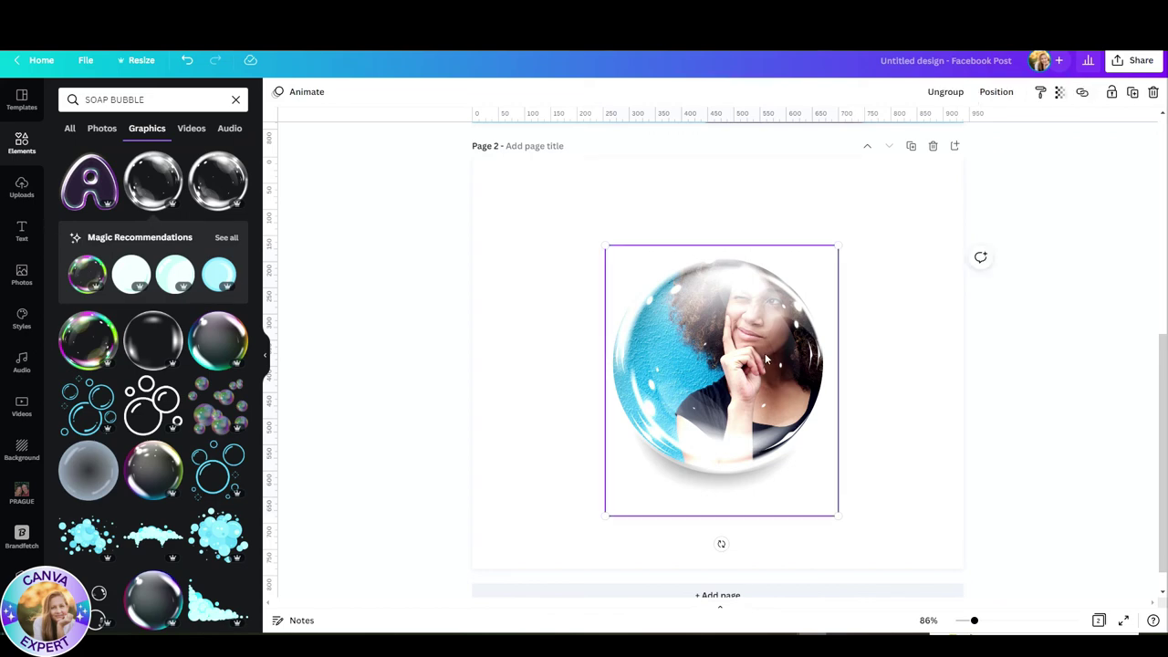
{"action": "right_click", "coordinate": [764, 359]}
{"action": "left_click", "coordinate": [801, 314]}
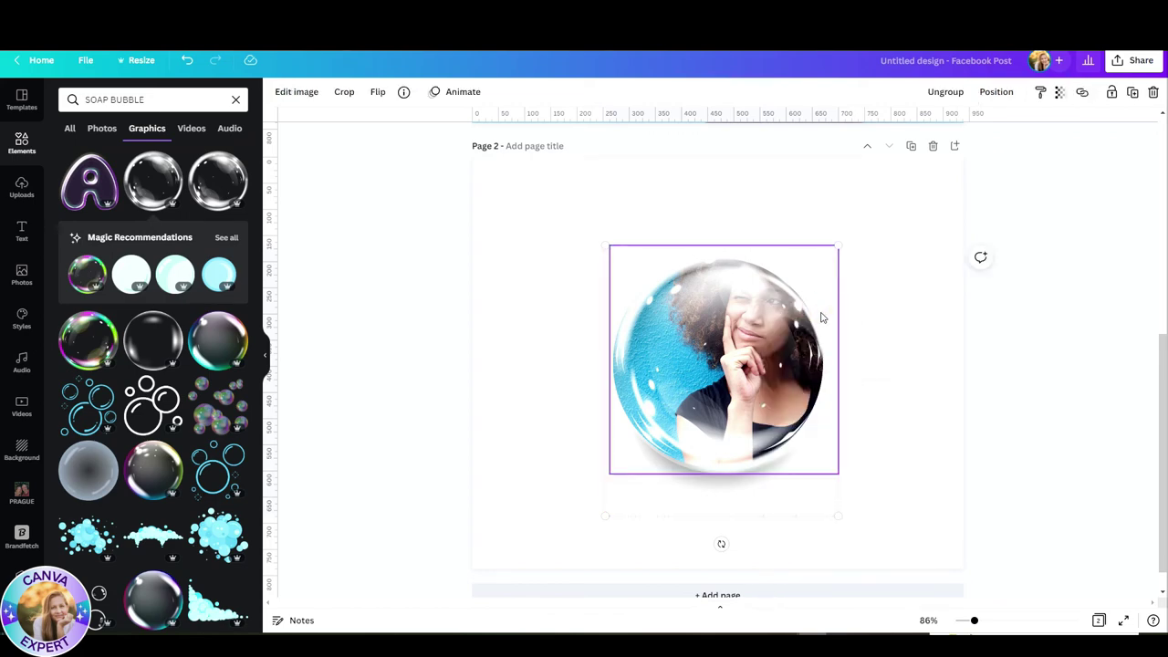
Paste the group onto page 1 and centre it horizontally and vertically
{"action": "scroll", "coordinate": [822, 317], "scroll_direction": "up", "scroll_amount": 5}
{"action": "scroll", "coordinate": [821, 317], "scroll_direction": "up", "scroll_amount": 1}
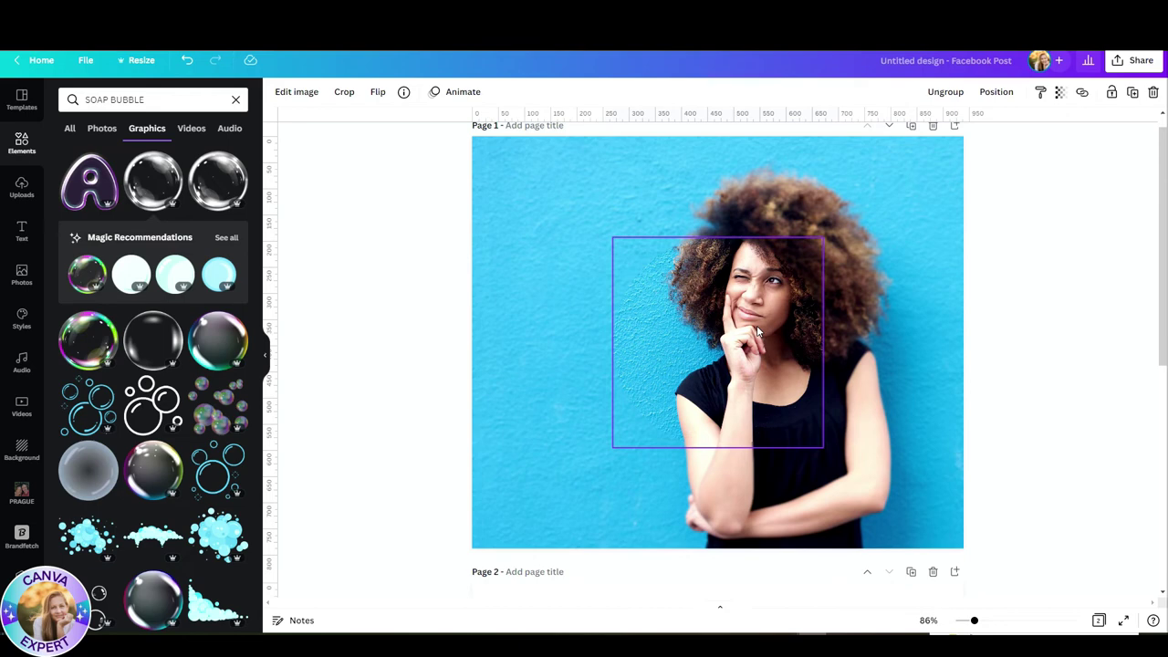
{"action": "right_click", "coordinate": [757, 331]}
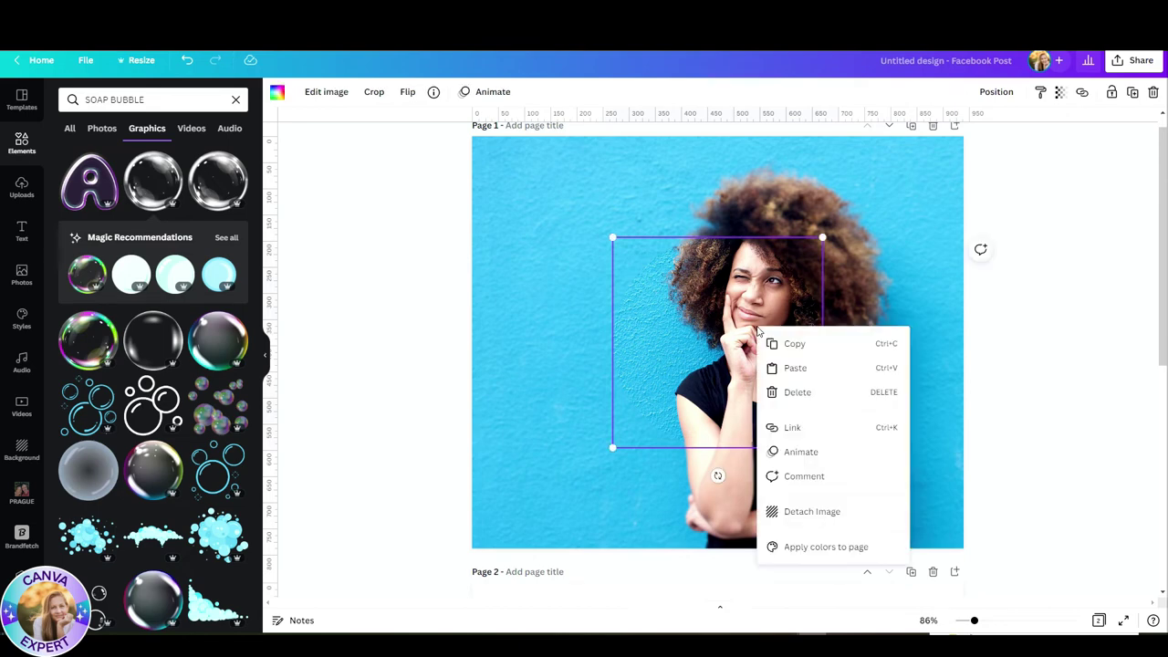
{"action": "left_click", "coordinate": [814, 367]}
{"action": "left_click", "coordinate": [996, 91]}
{"action": "left_click", "coordinate": [947, 204]}
{"action": "left_click", "coordinate": [822, 203]}
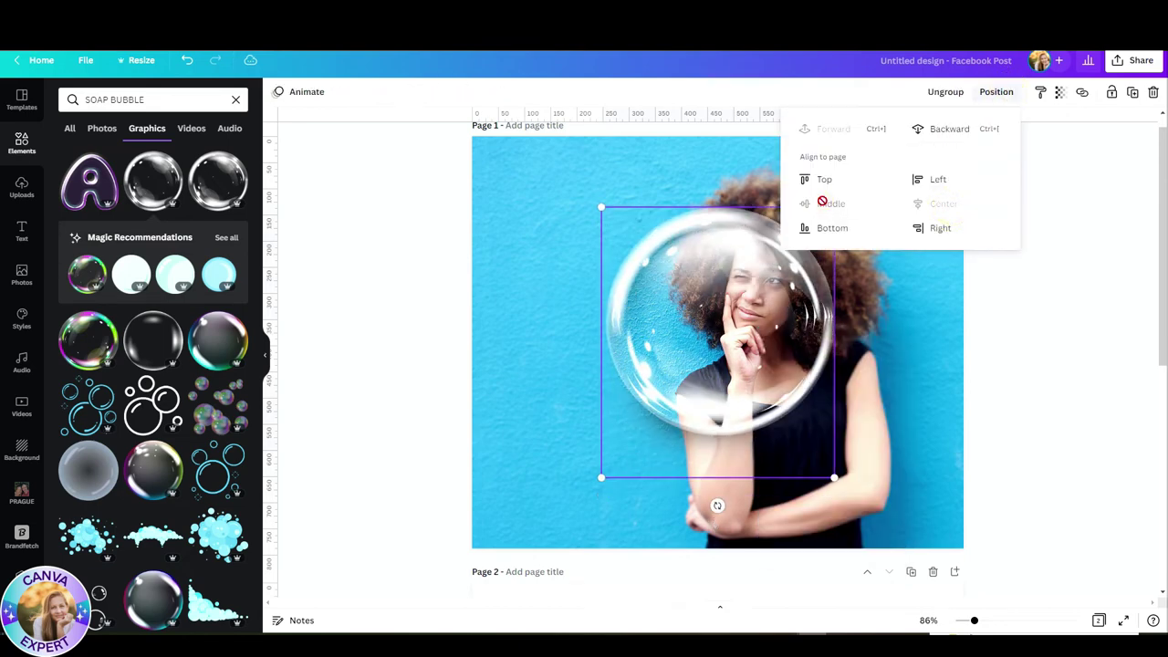
Undo the accidental frame fill, restoring page 1's full-page background photo
{"action": "left_click", "coordinate": [894, 390]}
{"action": "left_click_drag", "start_coordinate": [894, 388], "coordinate": [708, 380]}
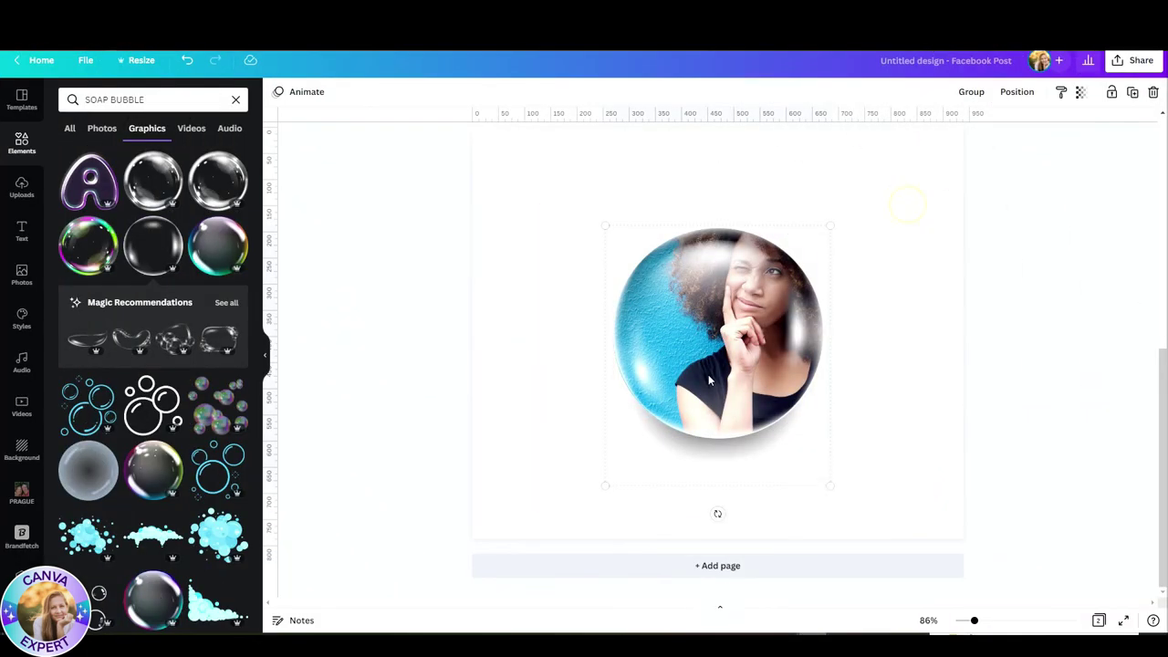
{"action": "right_click", "coordinate": [709, 381]}
{"action": "key", "text": "Escape"}
{"action": "key", "text": "ctrl+z"}
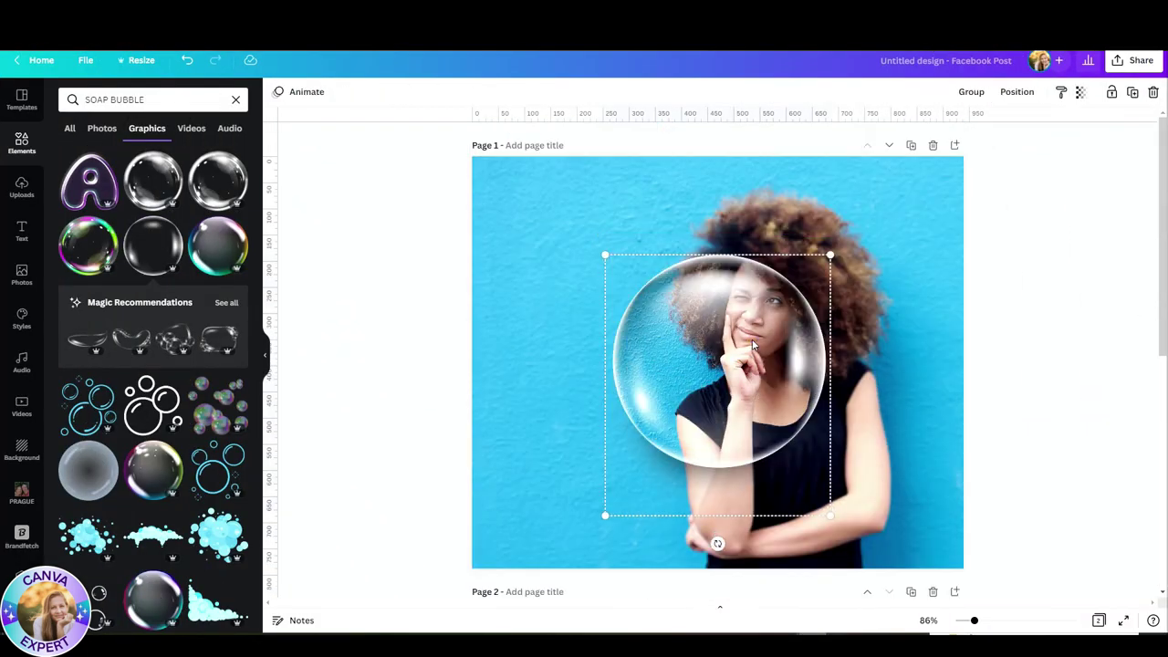
{"action": "left_click", "coordinate": [871, 333]}
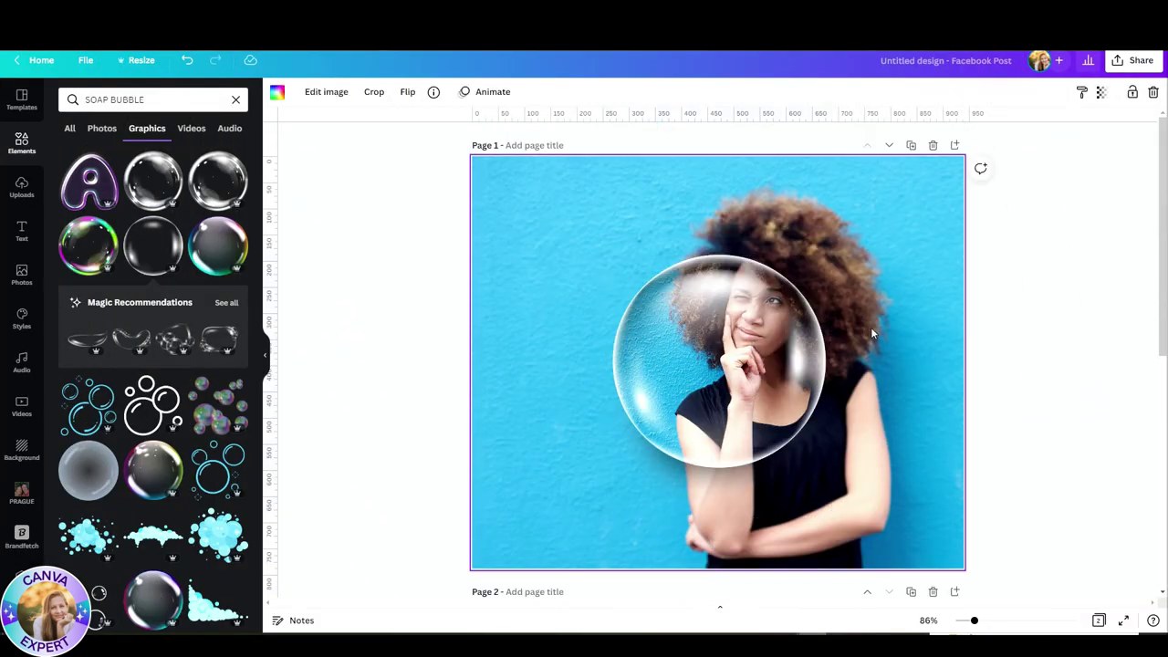
Select the bubble-framed photo on page 2
{"action": "scroll", "coordinate": [822, 440], "scroll_direction": "down", "scroll_amount": 3}
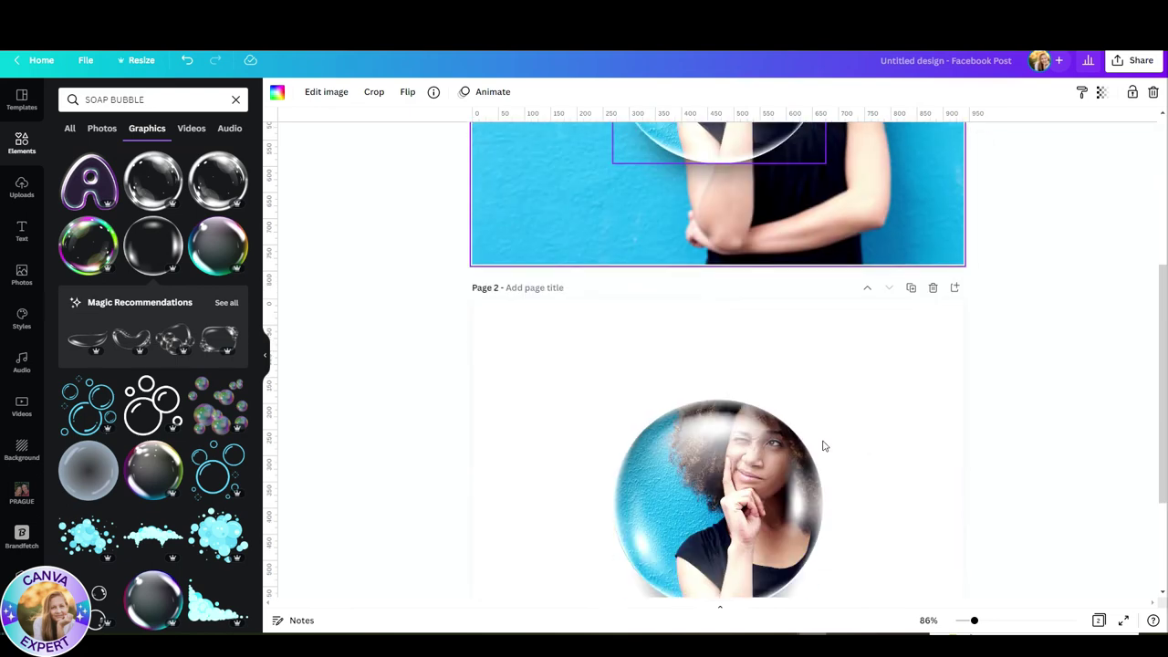
{"action": "left_click", "coordinate": [727, 469]}
{"action": "scroll", "coordinate": [728, 461], "scroll_direction": "down", "scroll_amount": 2}
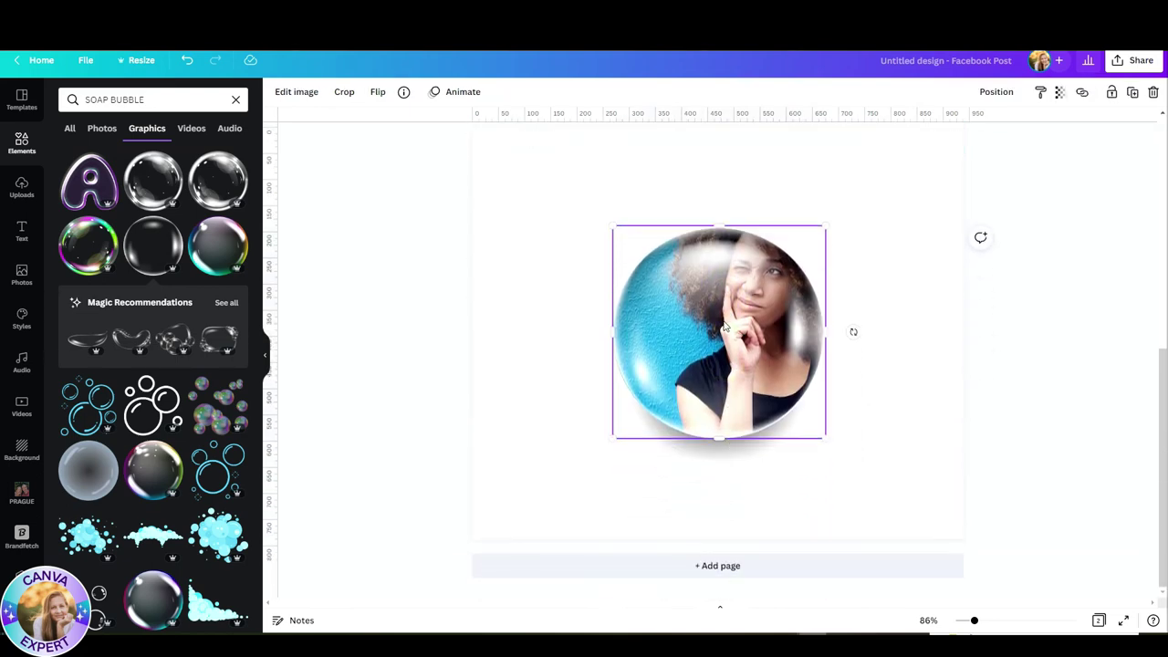